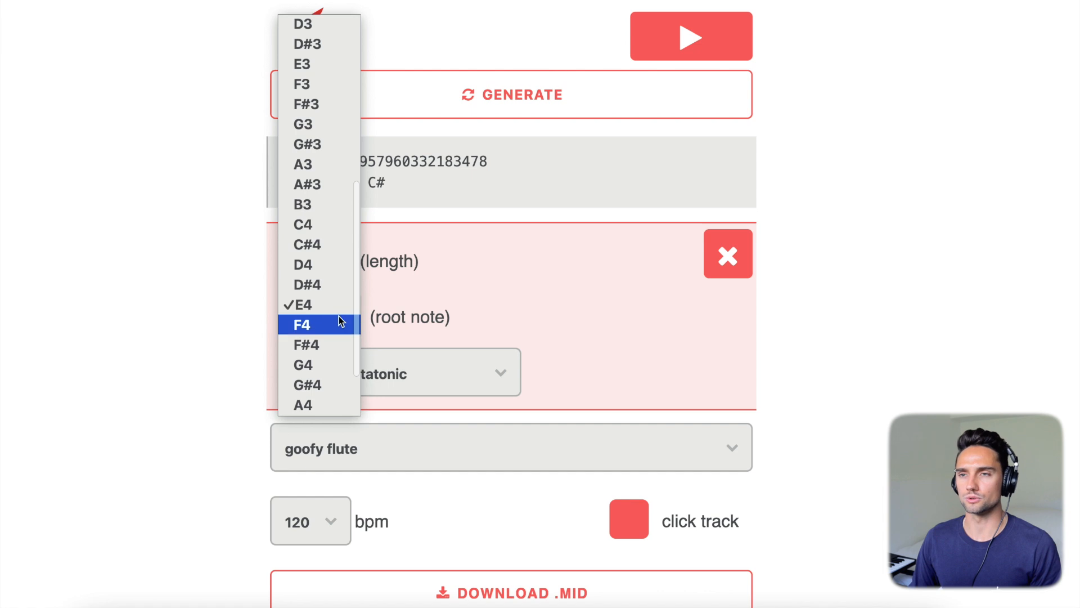
Step: Set the melody's root note to F#3 and its scale to harmonic minor
click(323, 105)
scroll(423, 369, down, 1)
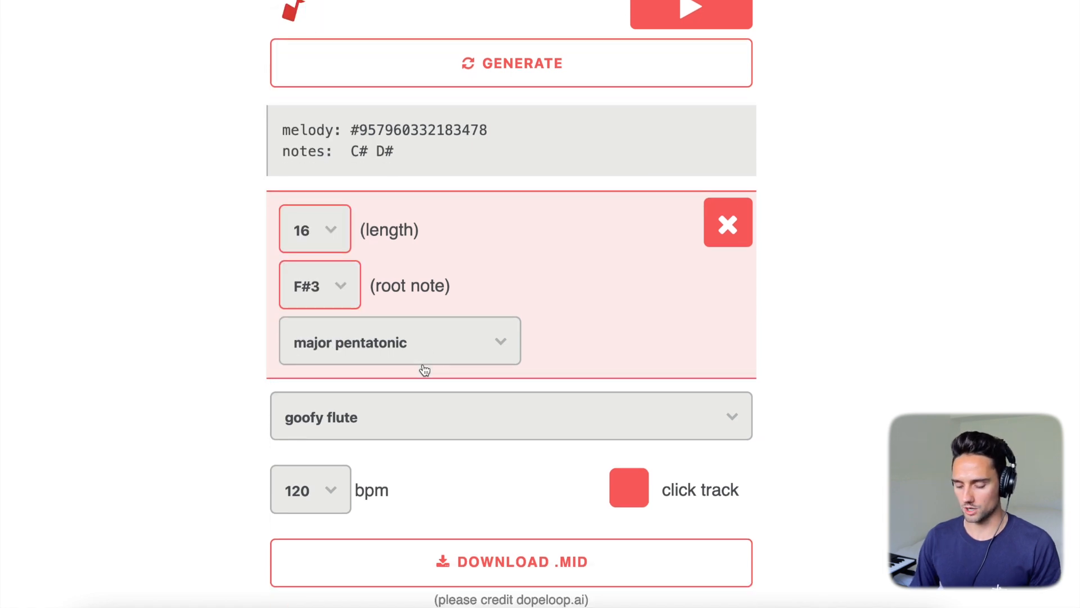
click(405, 344)
key(a)
key(Return)
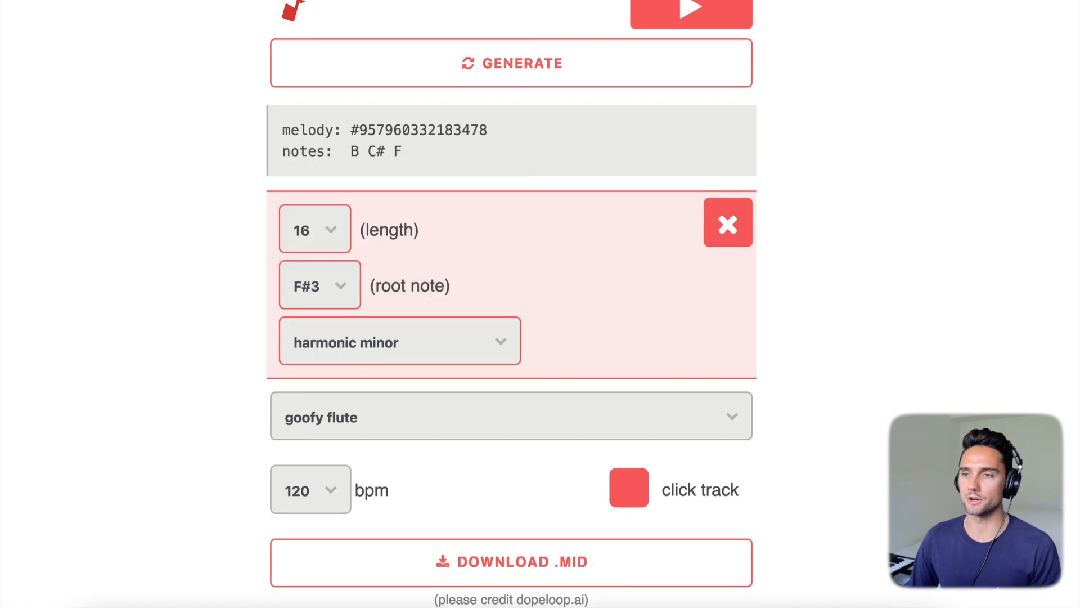
click(426, 341)
scroll(444, 135, up, 6)
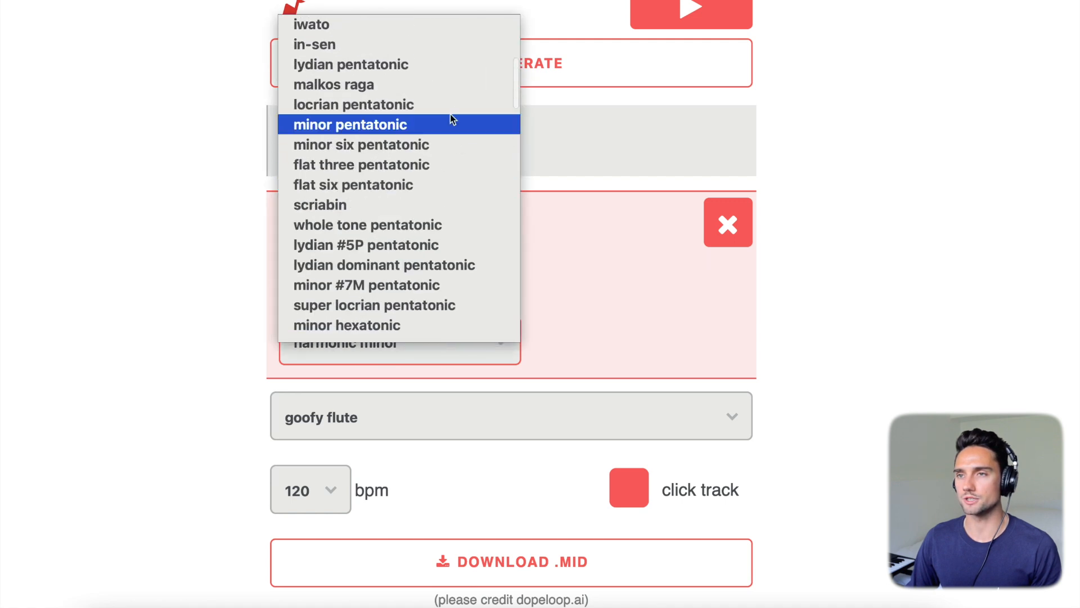
scroll(427, 133, down, 15)
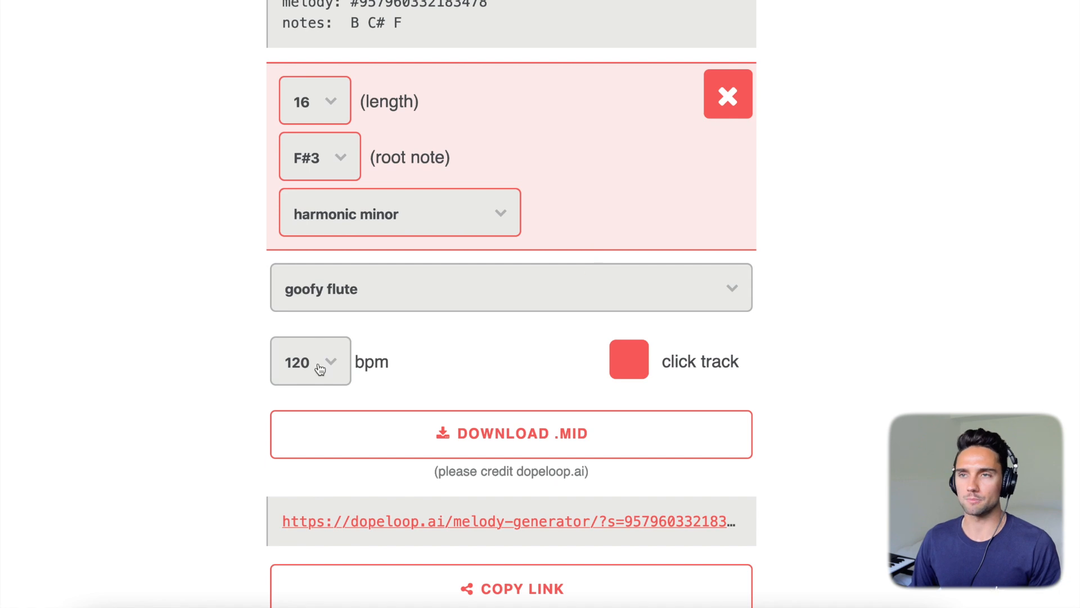
Step: Set the tempo to 151 bpm and the playback instrument to xylo
click(320, 368)
scroll(323, 179, up, 8)
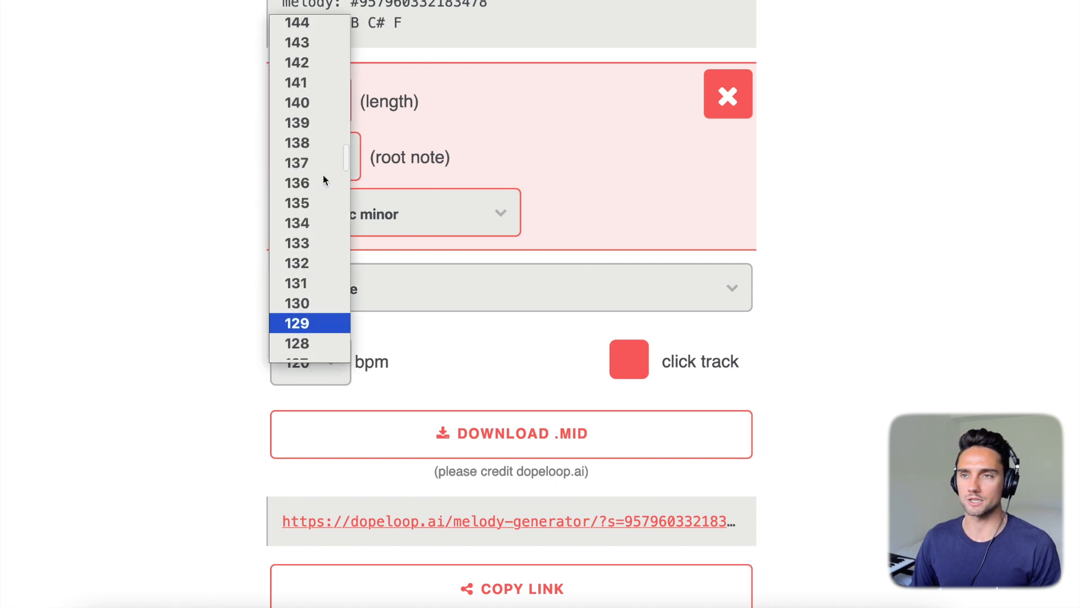
click(308, 128)
click(431, 292)
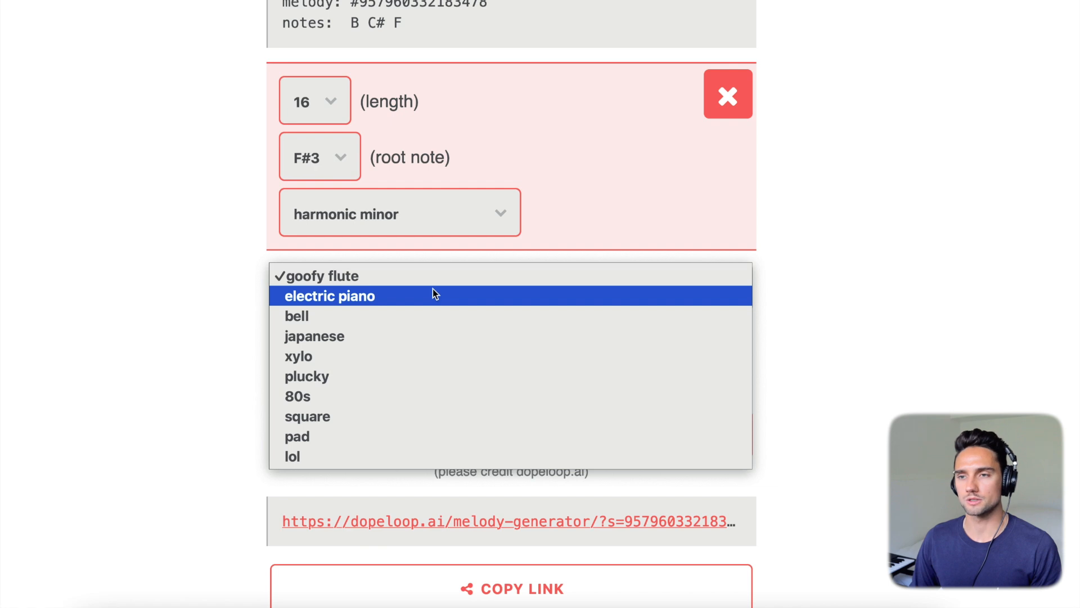
click(318, 357)
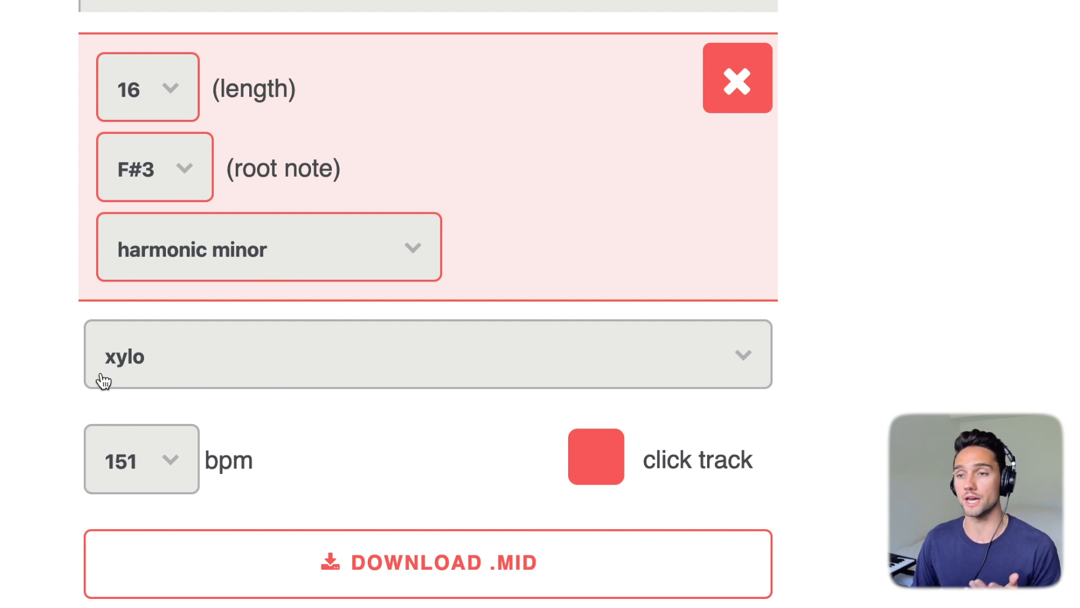
Step: Play the melody and repeatedly generate new variations with the F#3 harmonic minor settings
scroll(261, 435, down, 3)
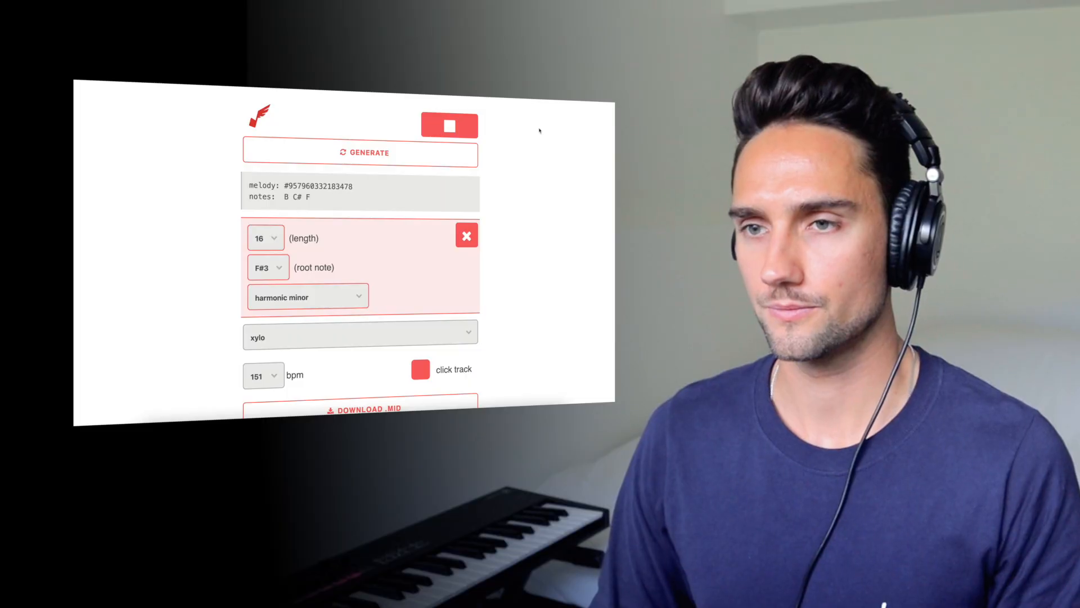
scroll(533, 150, down, 1)
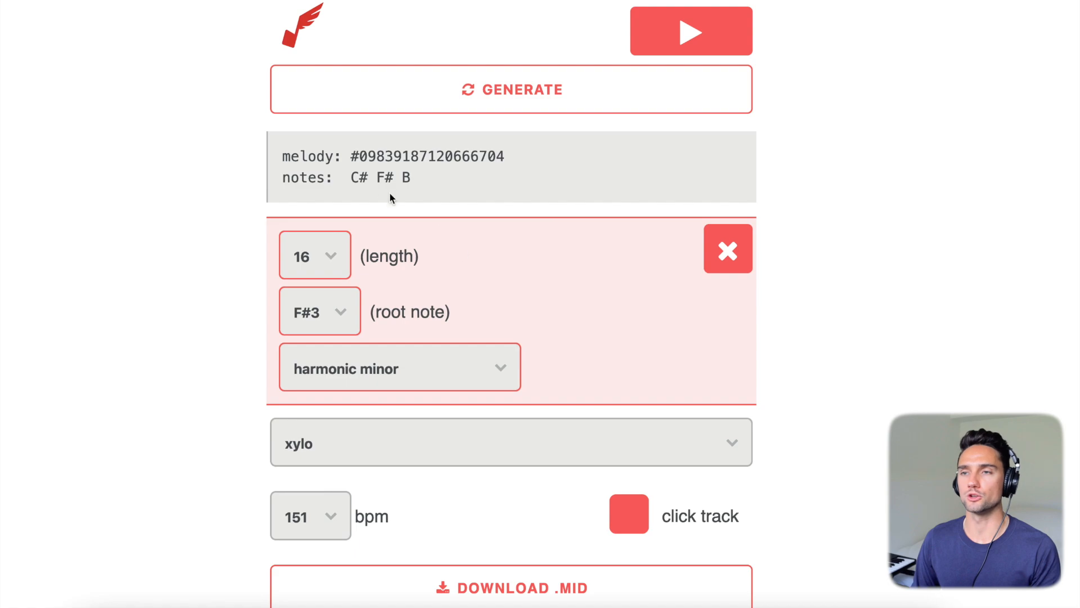
click(549, 104)
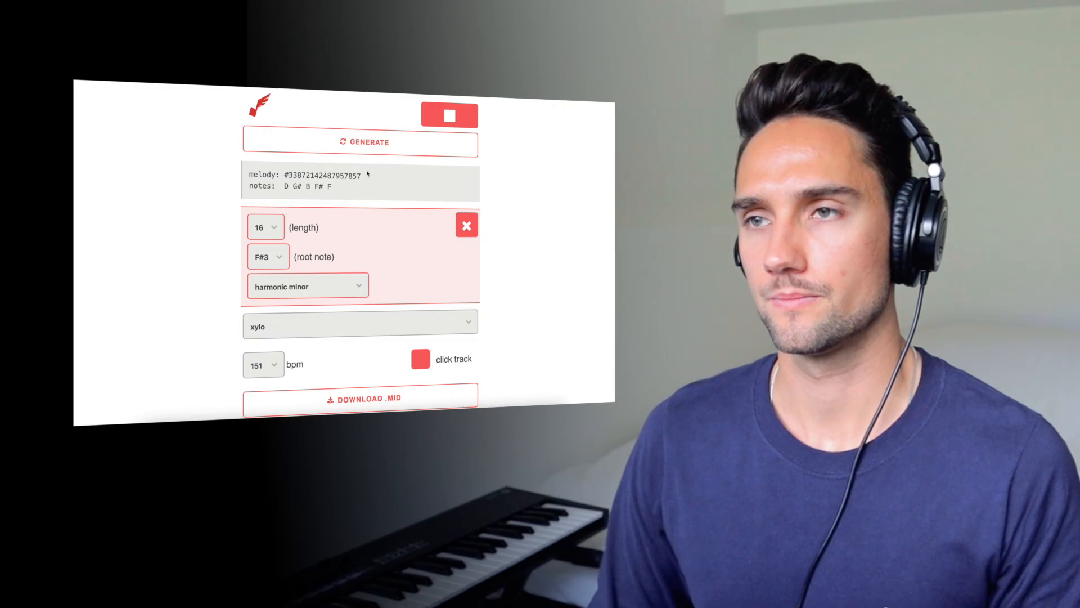
scroll(323, 301, down, 1)
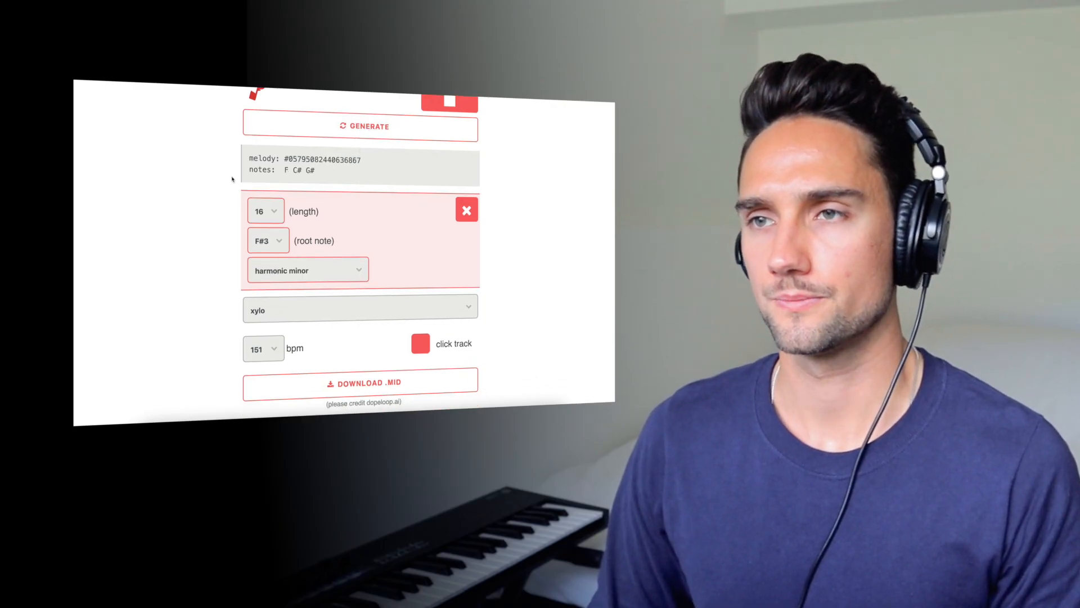
scroll(264, 170, up, 1)
click(352, 141)
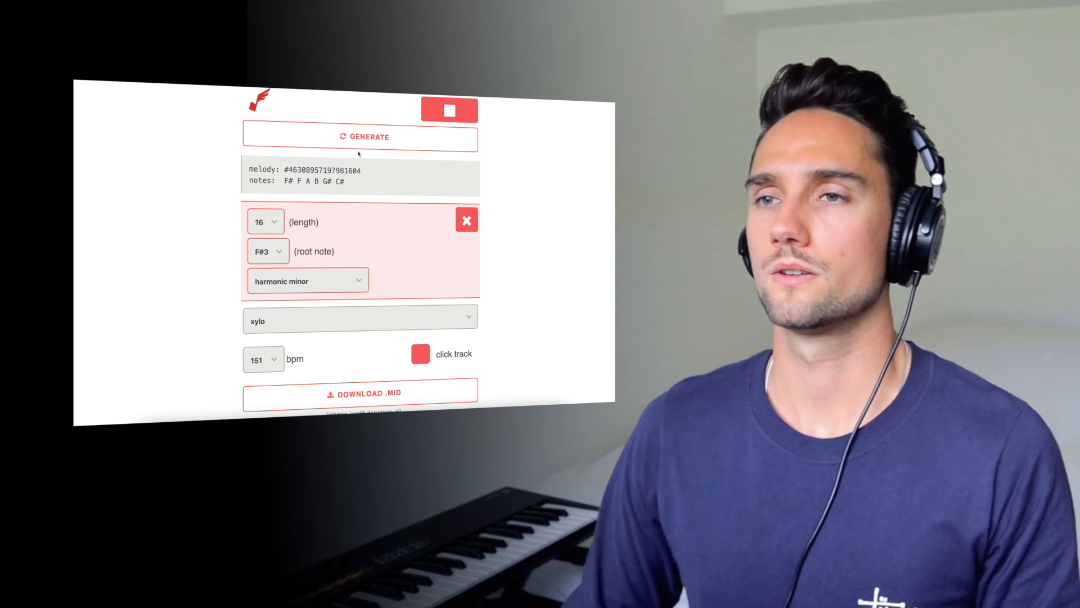
click(365, 146)
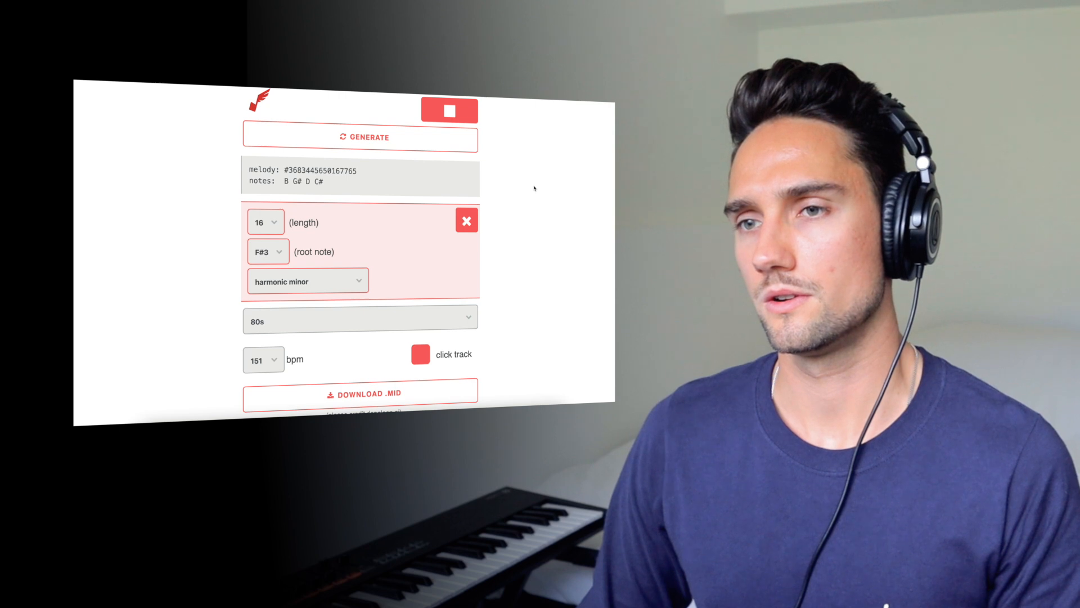
click(376, 146)
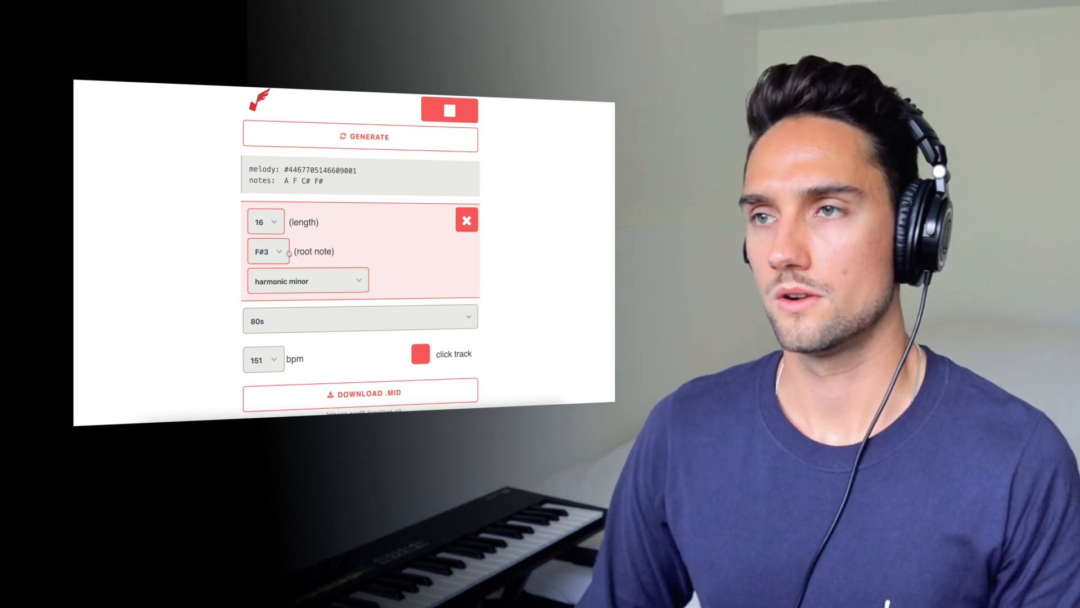
click(371, 139)
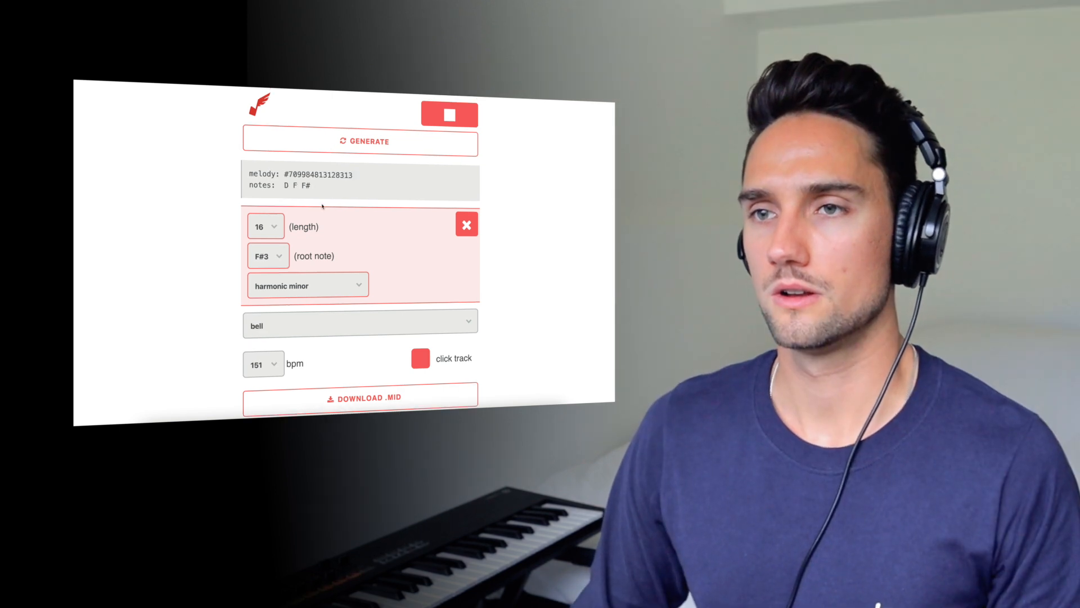
Step: Change the playback instrument to 80s and download the generated melody as a .mid file
click(292, 327)
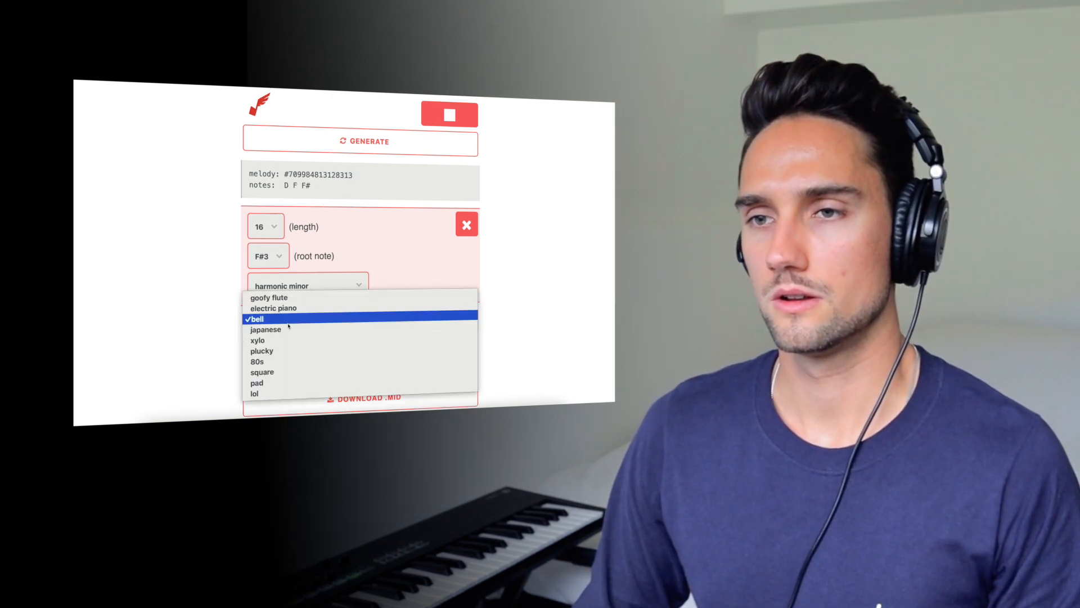
click(315, 354)
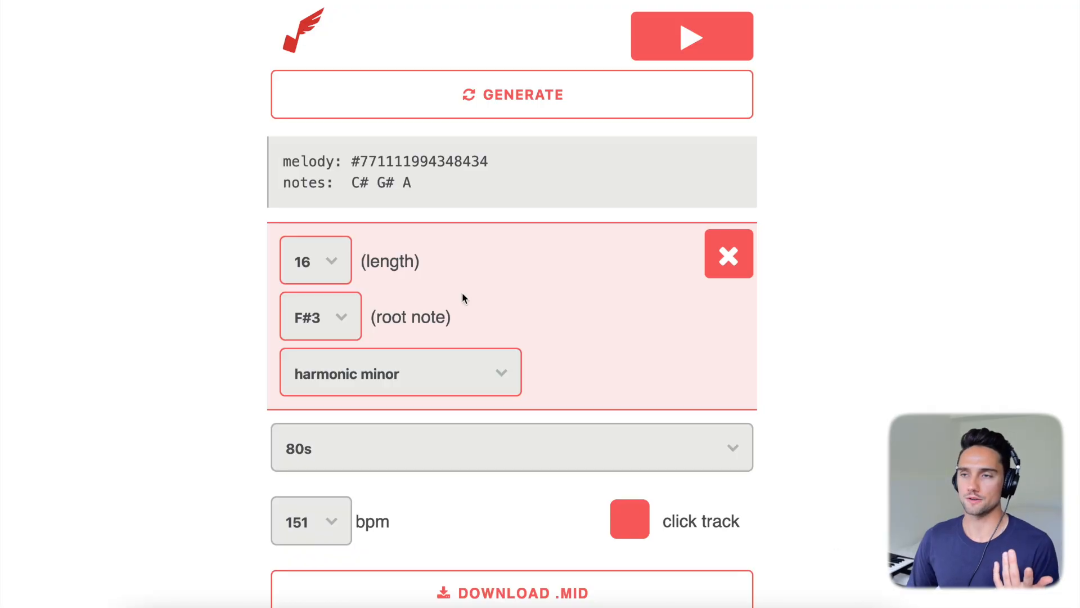
scroll(497, 304, down, 5)
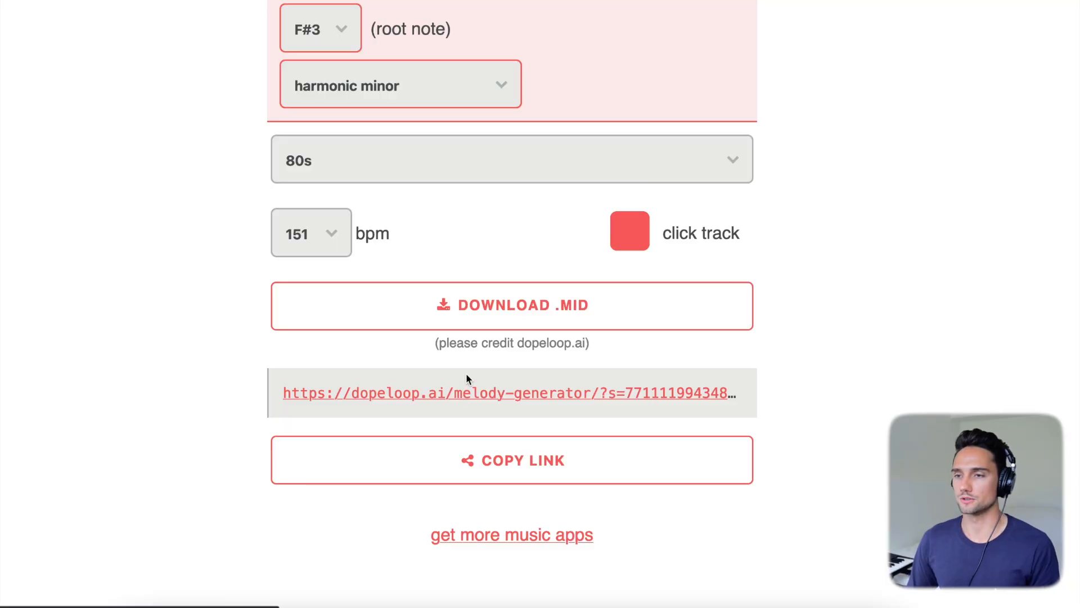
scroll(501, 394, up, 4)
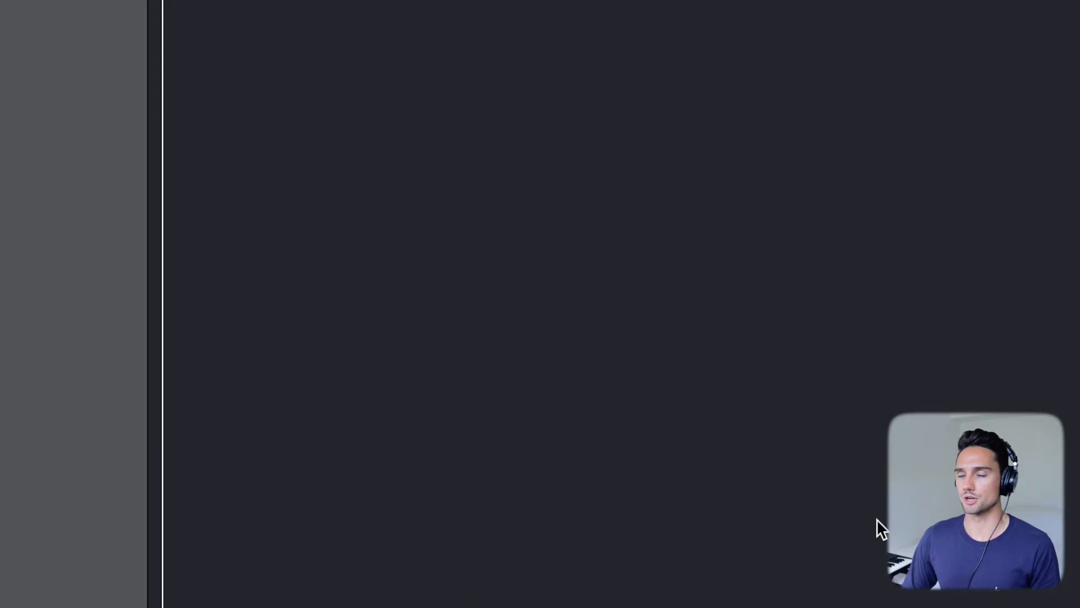
Step: Switch to Logic Pro, create a software instrument track for the melody and load the Yamaha Grand Piano patch
key(alt+super+n)
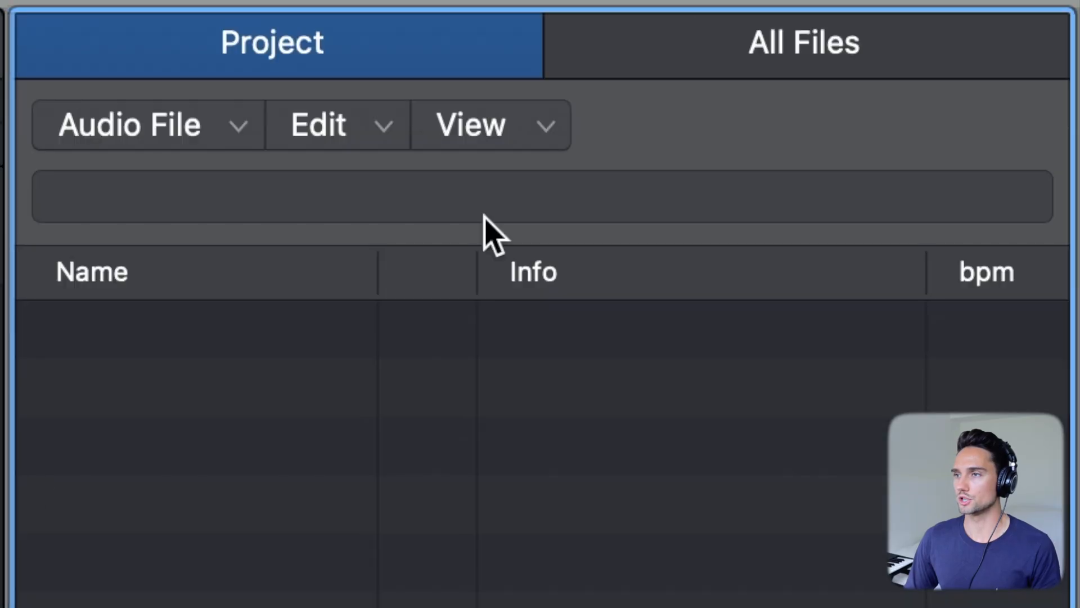
click(761, 60)
click(624, 124)
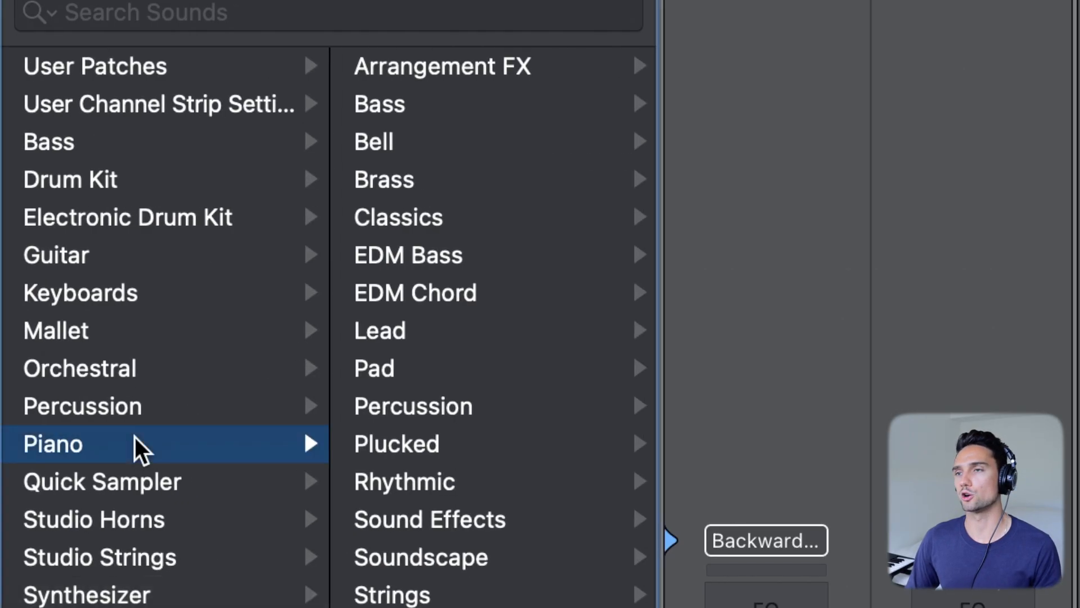
mouse_move(134, 437)
click(484, 298)
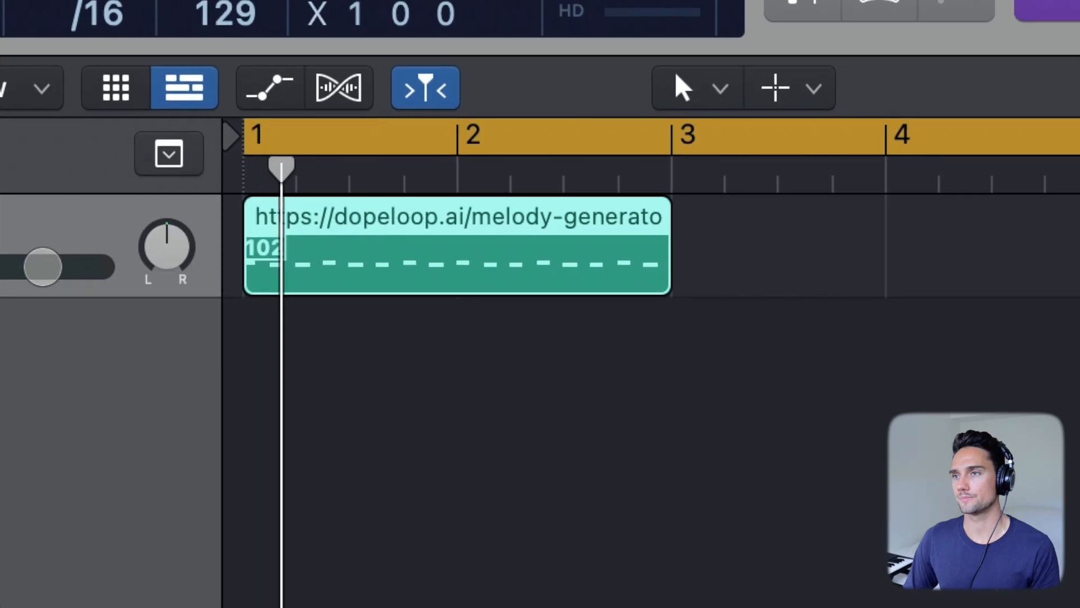
Step: Repeat the imported melody region once and open the melody in the Piano Roll
key(super+r)
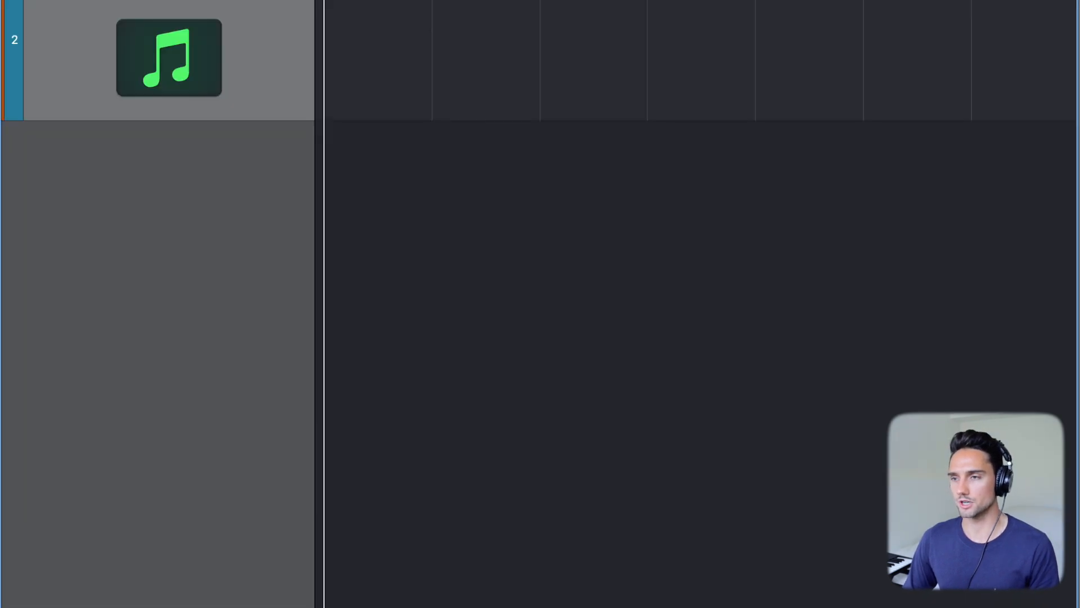
key(p)
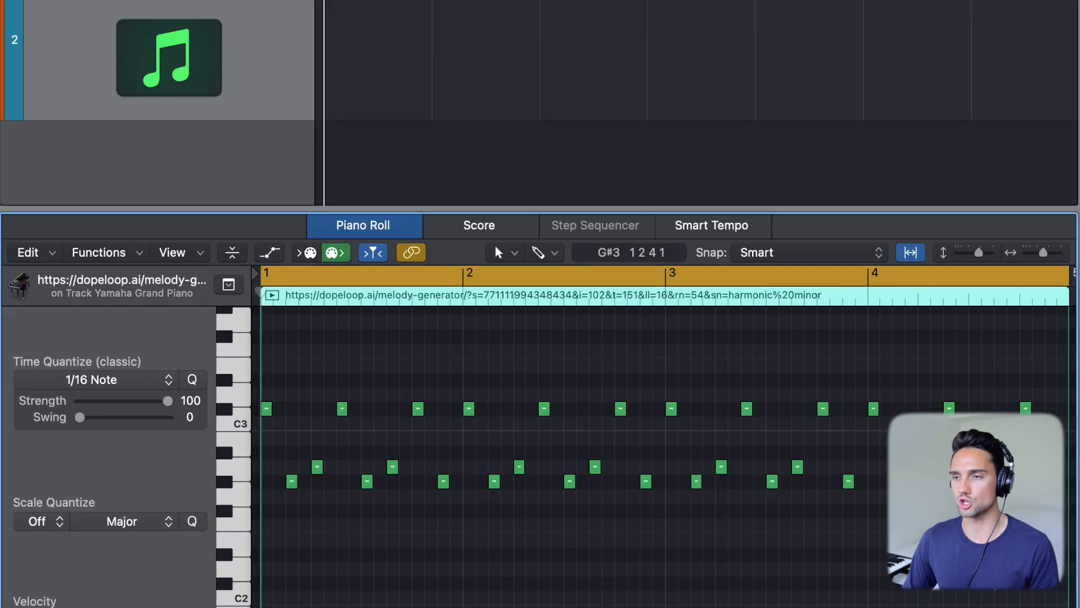
key(alt+Down)
key(alt+Down)
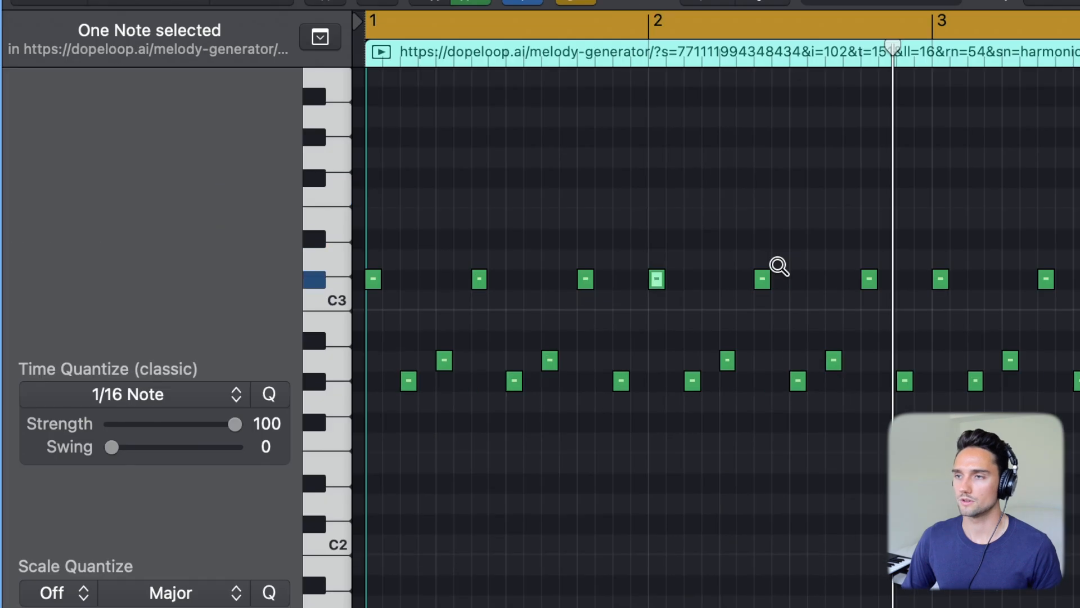
Step: Add higher notes at the starts of bars 2, 3 and 4: F#3, B3 and A3
drag(659, 282, 675, 168)
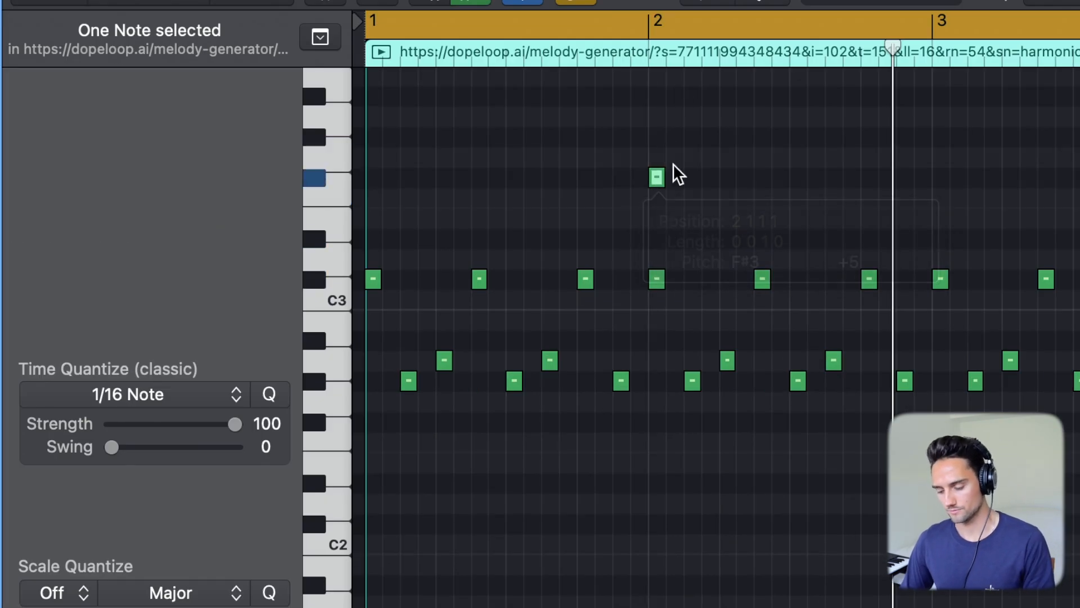
key(i)
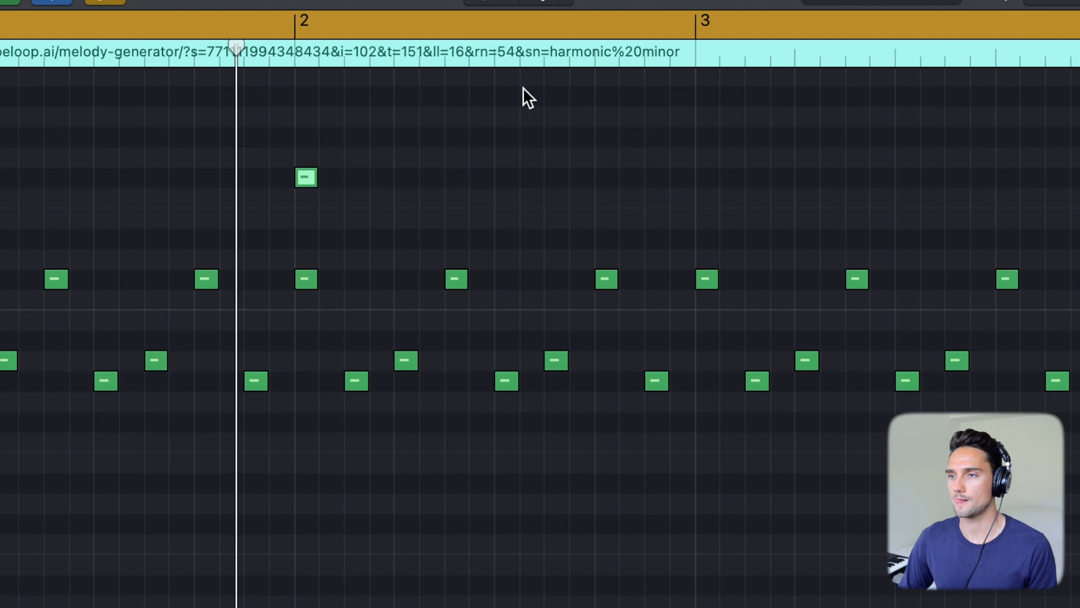
scroll(562, 118, right, 2)
scroll(655, 301, up, 1)
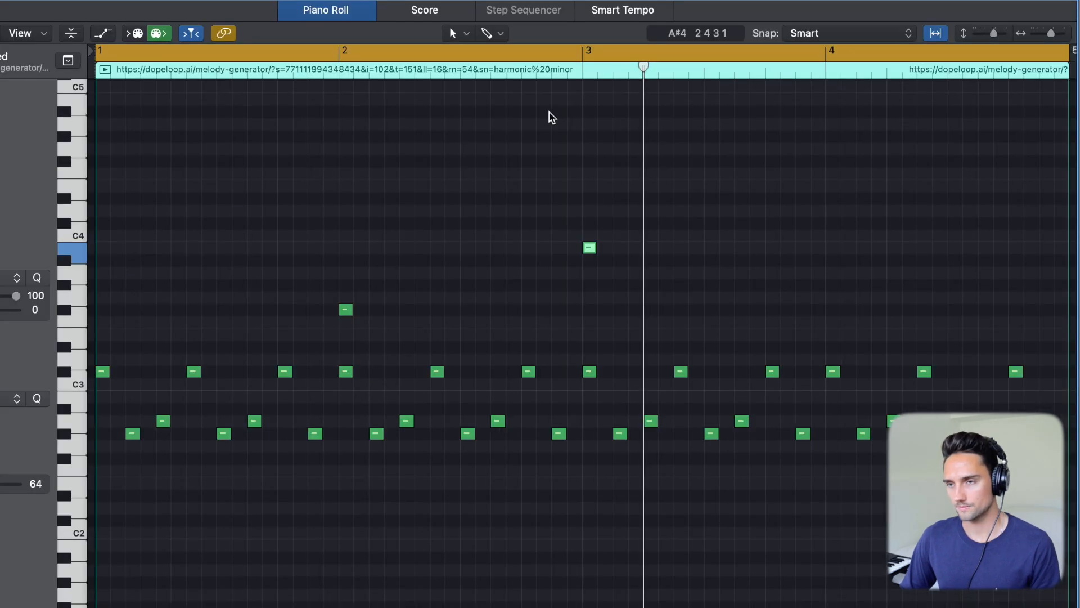
key(space)
scroll(663, 248, down, 3)
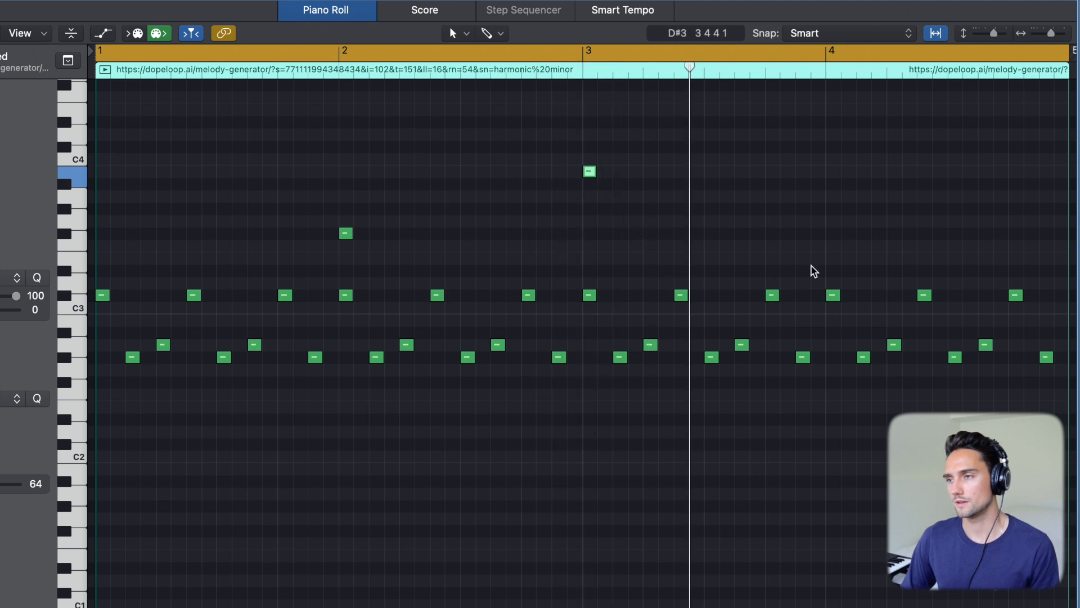
drag(833, 232, 837, 201)
key(space)
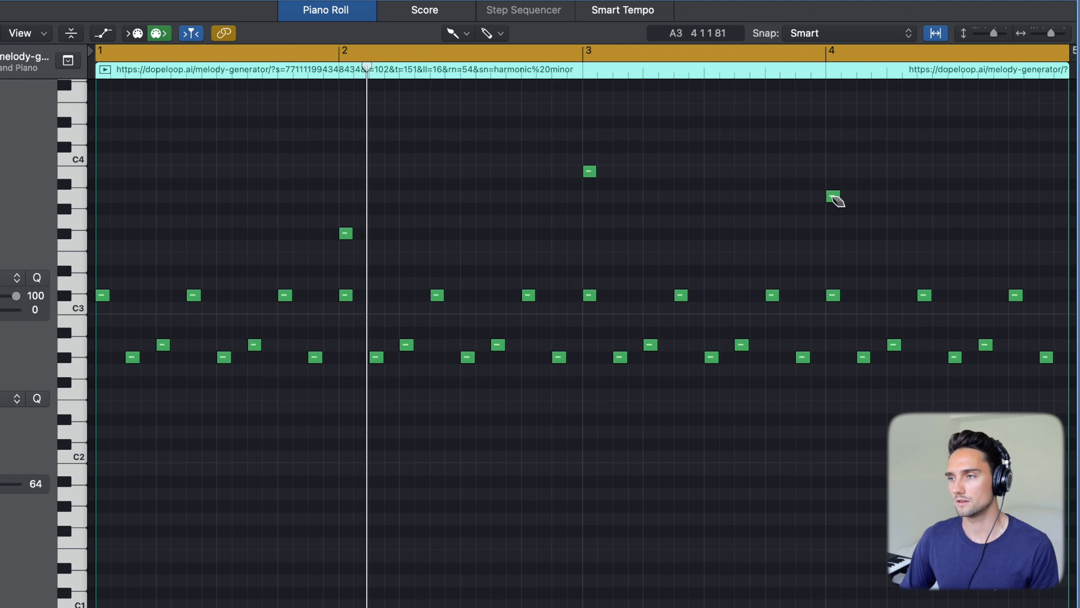
Step: Add a short F#3 note at the start of bar 1 and play the melody
drag(159, 246, 160, 233)
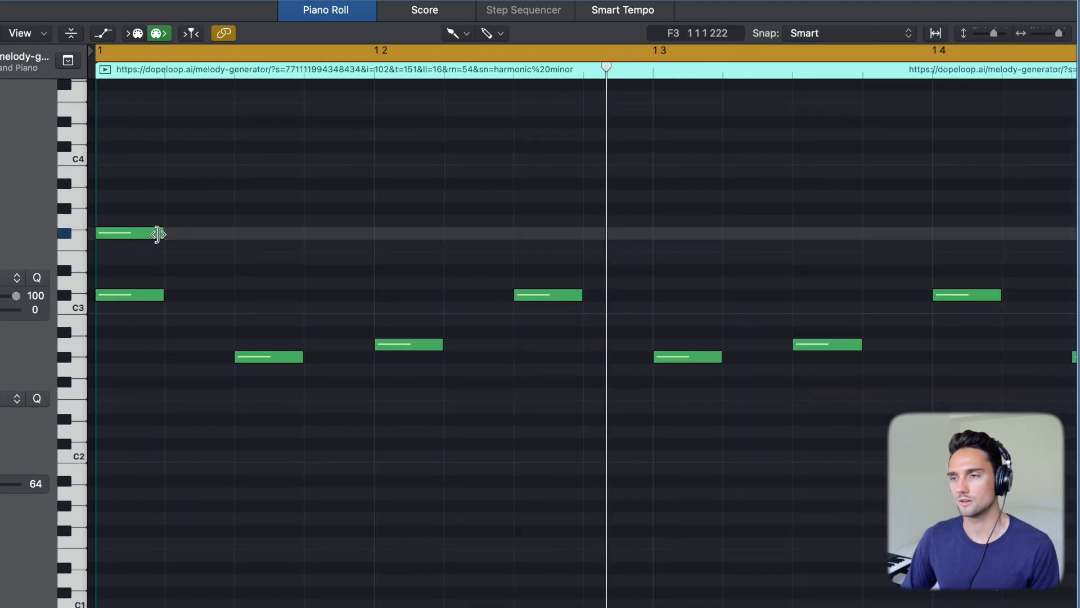
key(space)
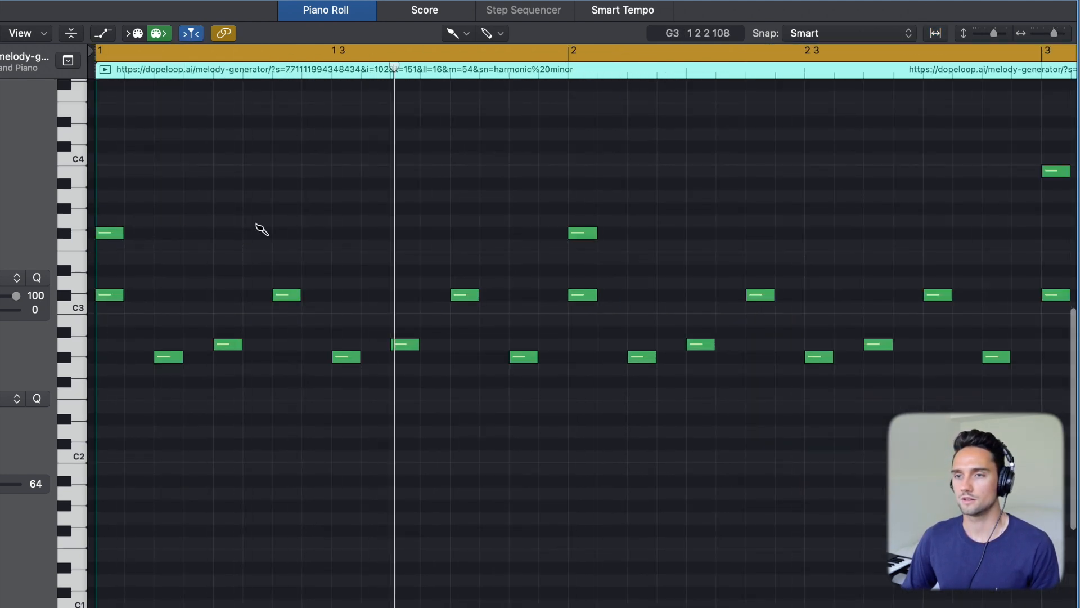
scroll(257, 224, down, 2)
Step: Move the added upper note at the start of bar 1 up to G#3 and play the melody back
key(t)
key(t)
key(space)
drag(107, 237, 107, 213)
key(space)
scroll(107, 212, down, 2)
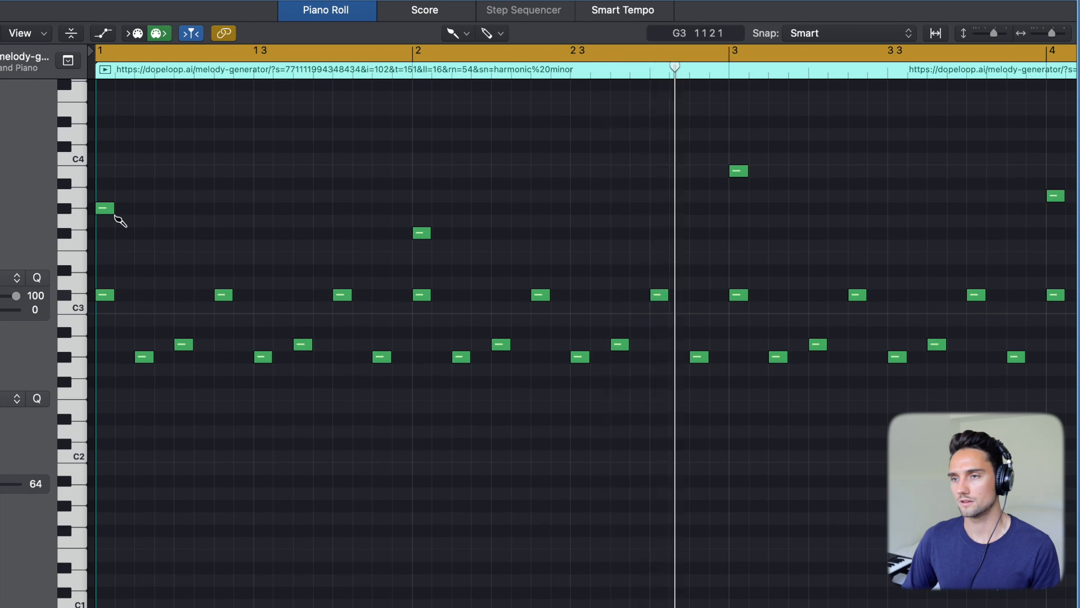
Step: Insert the Serum synthesizer as an instrument plug-in for the melody
click(428, 209)
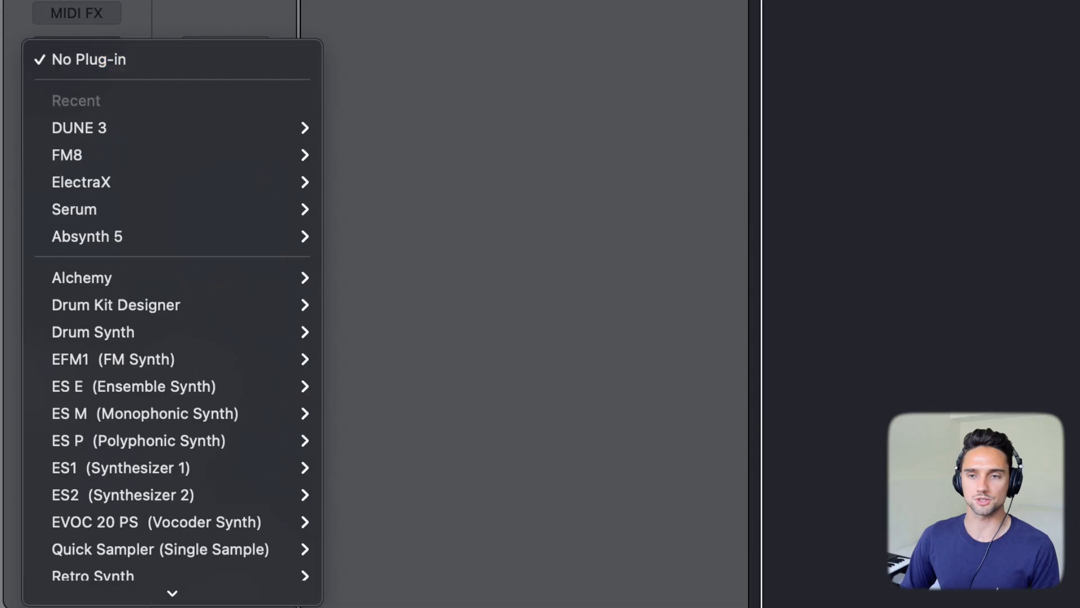
mouse_move(161, 213)
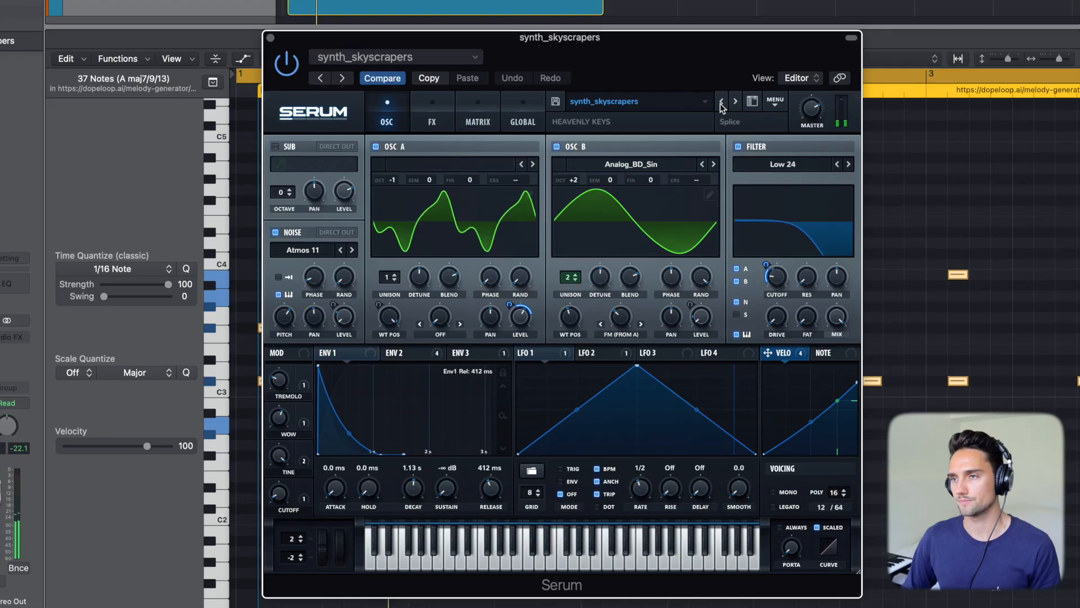
Step: Browse the Serum presets and settle on synth_redsea for the melody track
click(722, 103)
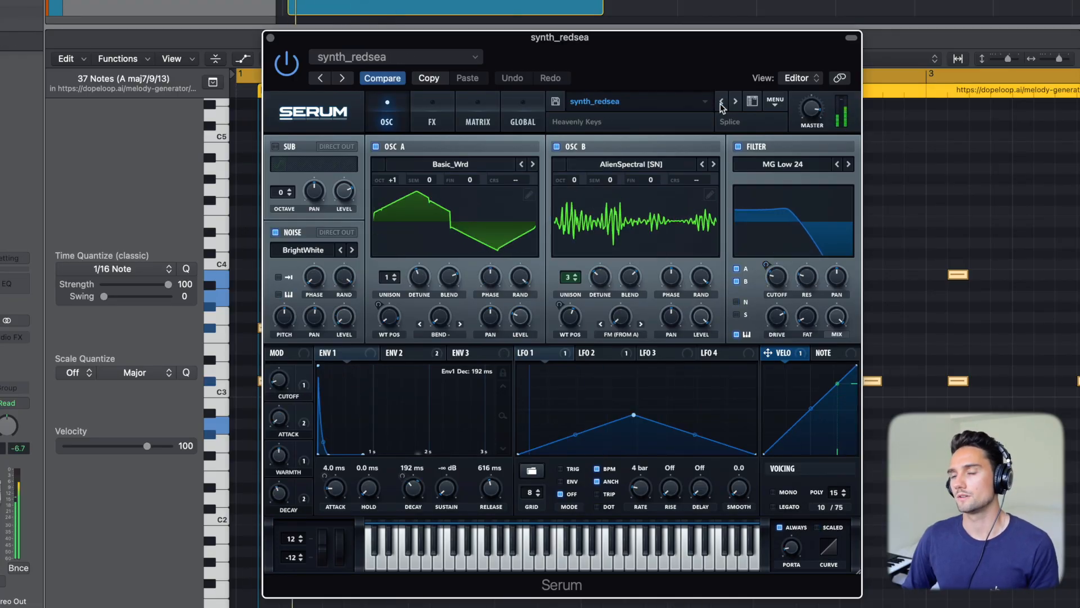
click(721, 104)
click(736, 102)
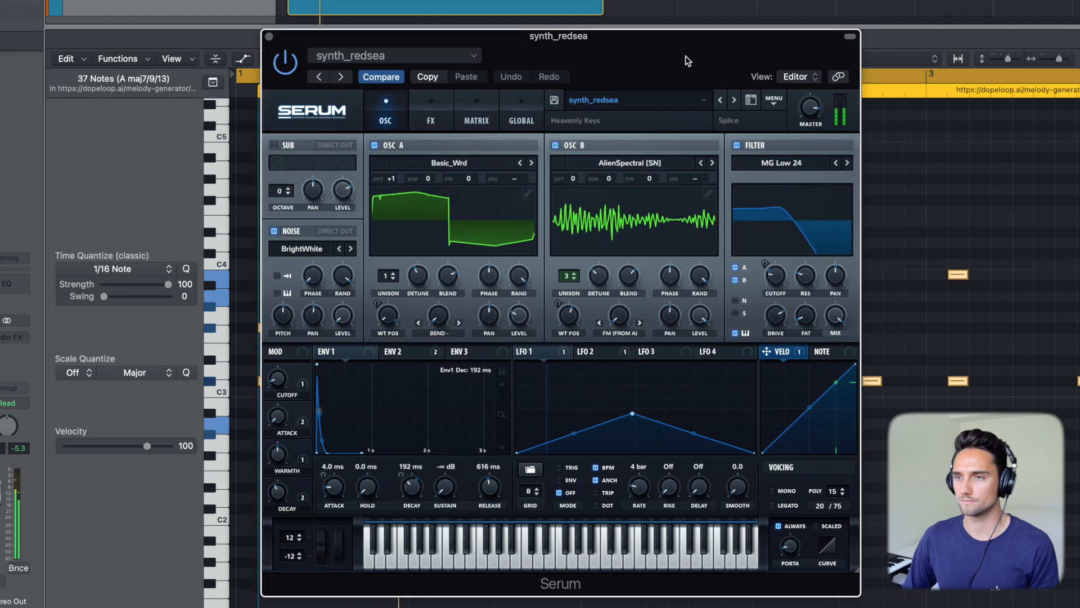
drag(686, 62, 686, 0)
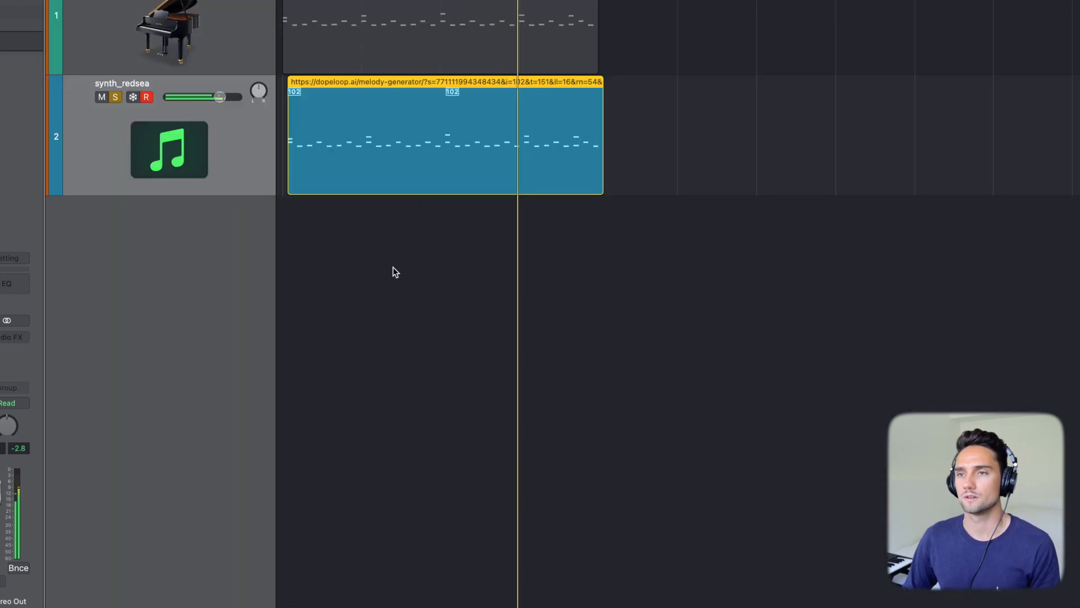
Step: Remove the original piano track and clear the solo on the synth_redsea track
click(393, 267)
click(391, 171)
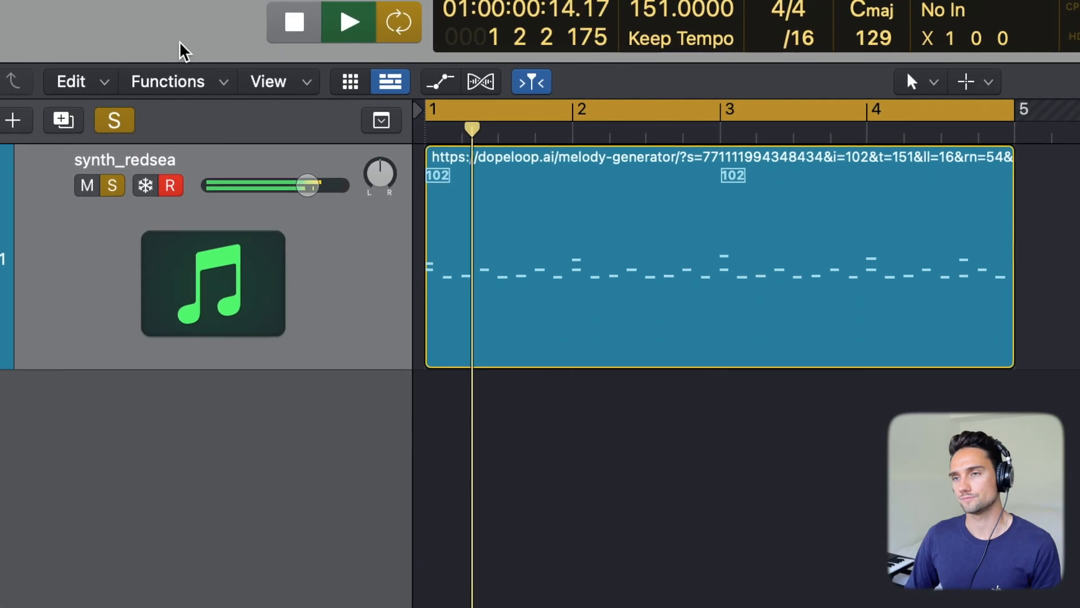
click(89, 125)
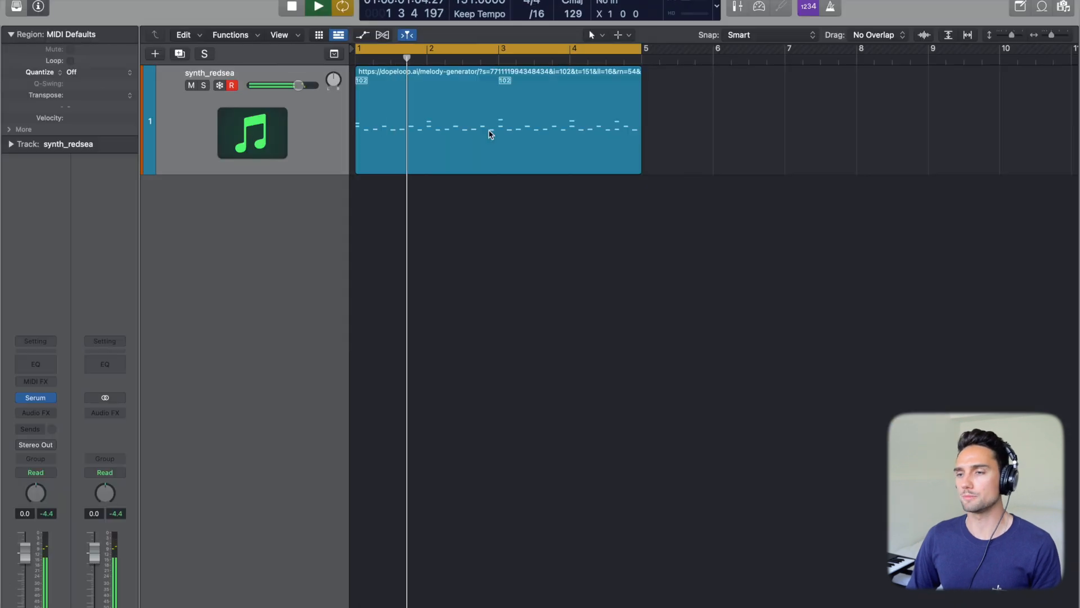
Step: Set up a second instrument track with a copy of the melody region and the pad_anguilla sound
double_click(491, 134)
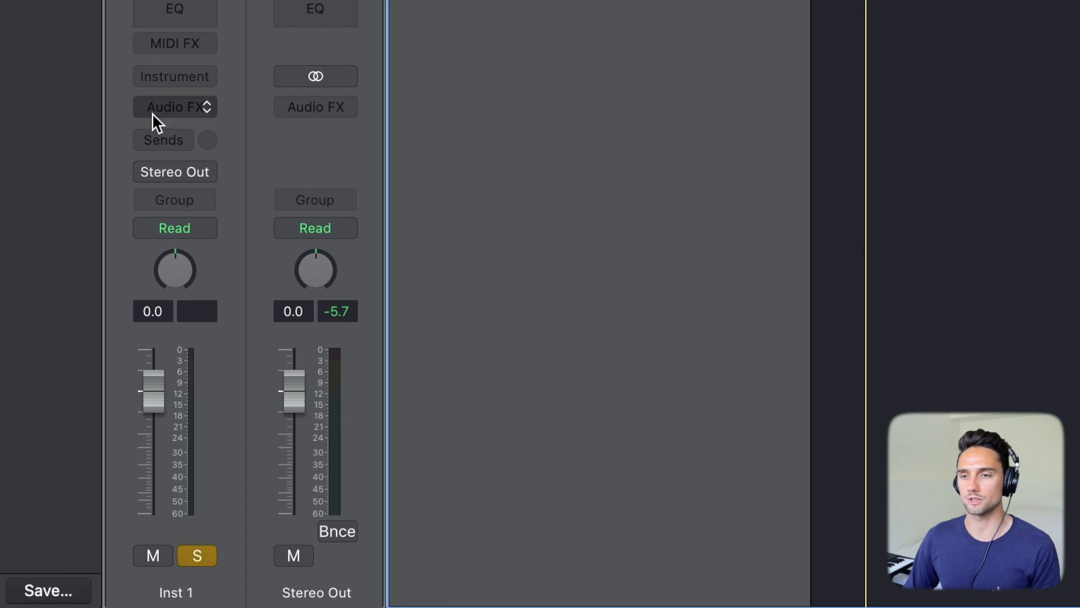
click(152, 113)
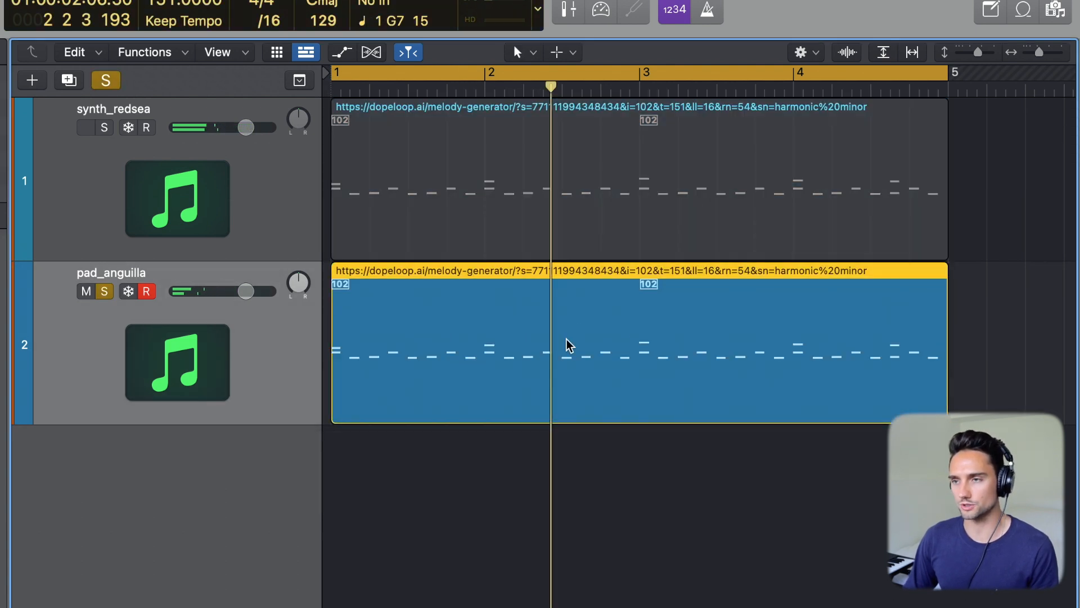
Step: Delete the in-between notes from the pad_anguilla region, keeping the two-note chords at each bar start and late in bar 4, and play it
double_click(568, 345)
drag(292, 448, 434, 603)
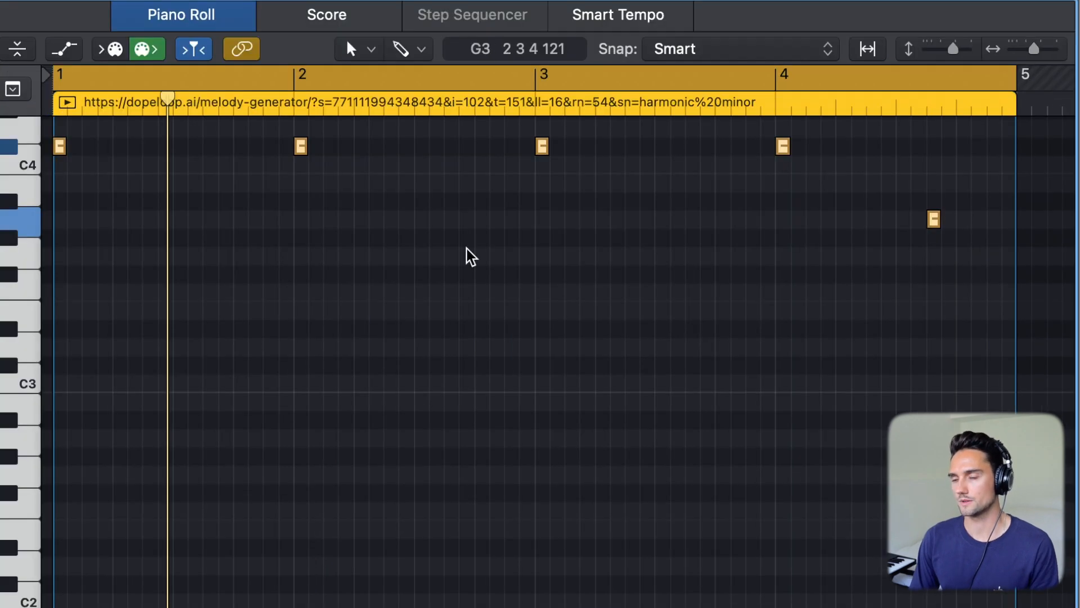
key(space)
scroll(464, 281, up, 3)
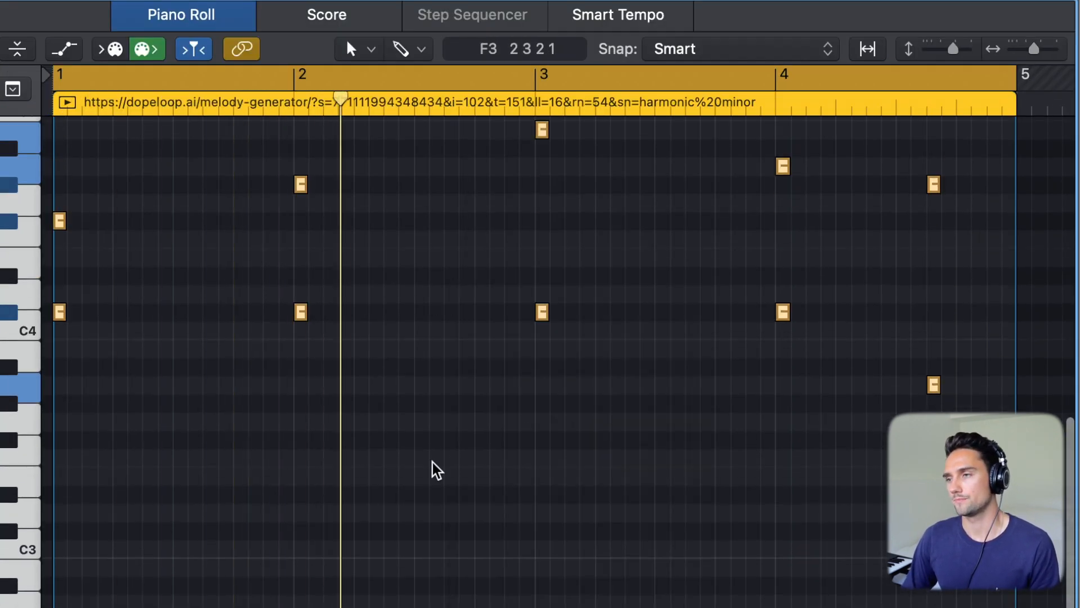
scroll(434, 473, up, 3)
scroll(441, 476, right, 2)
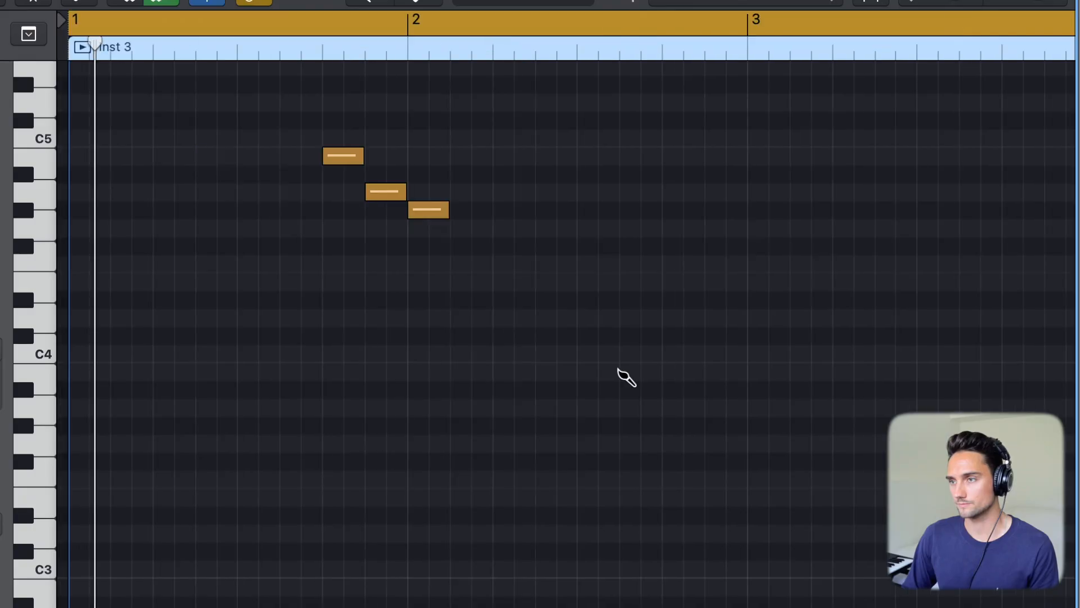
Step: Add C#5, B4 and A4 leading into bar 3 of the Inst 3 region, and A4, G#4, F#4 and G#4 around the start of bar 4
scroll(653, 425, up, 2)
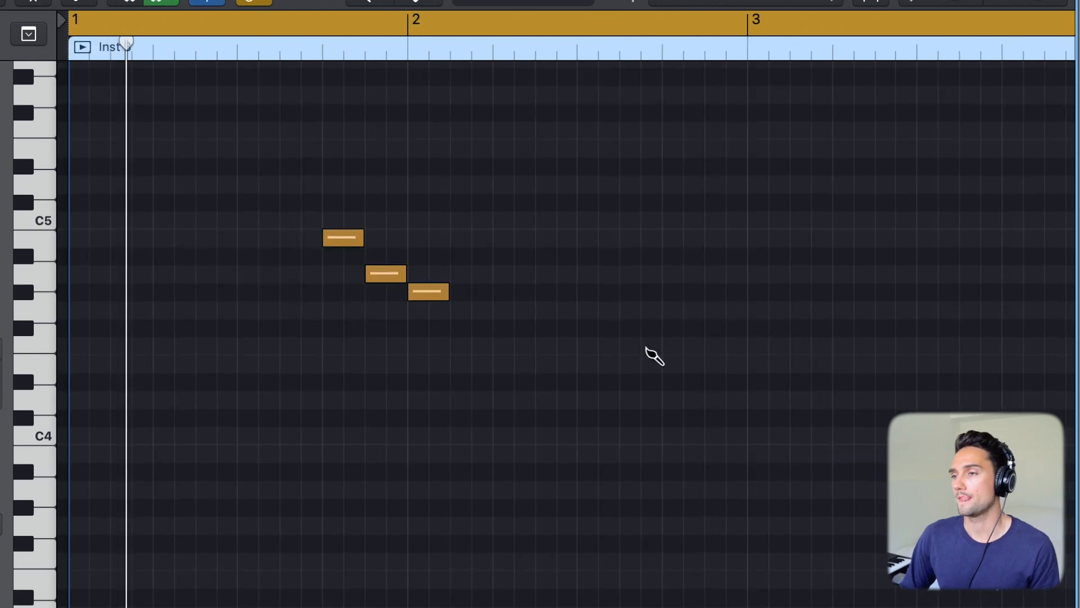
click(678, 225)
drag(678, 225, 680, 204)
click(751, 256)
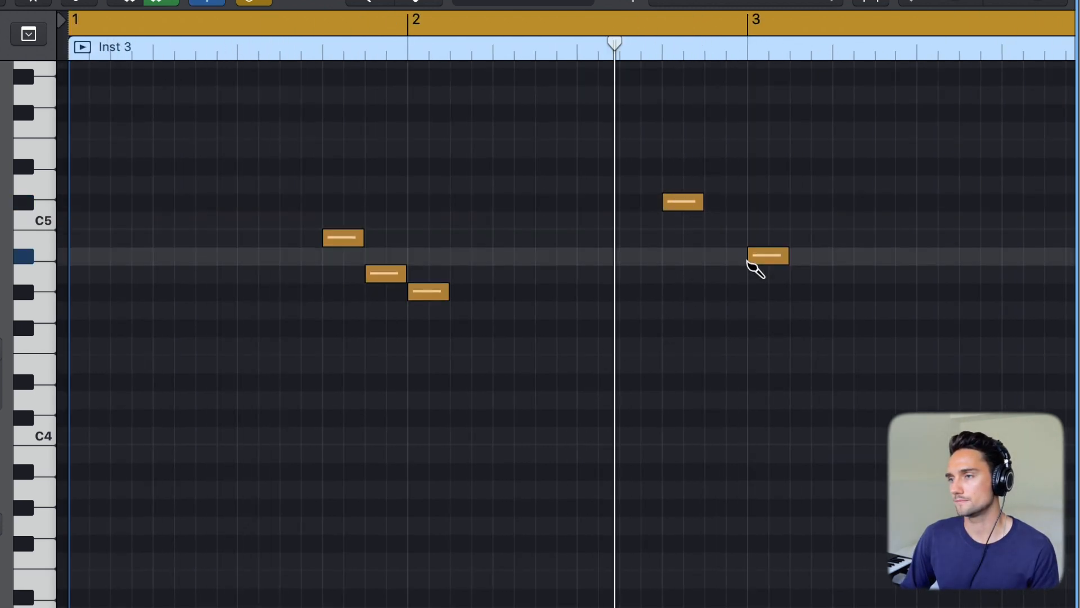
click(734, 258)
mouse_move(736, 239)
mouse_down()
mouse_move(741, 205)
mouse_move(730, 239)
mouse_move(788, 253)
mouse_move(783, 216)
mouse_move(778, 256)
mouse_up()
click(737, 257)
key(space)
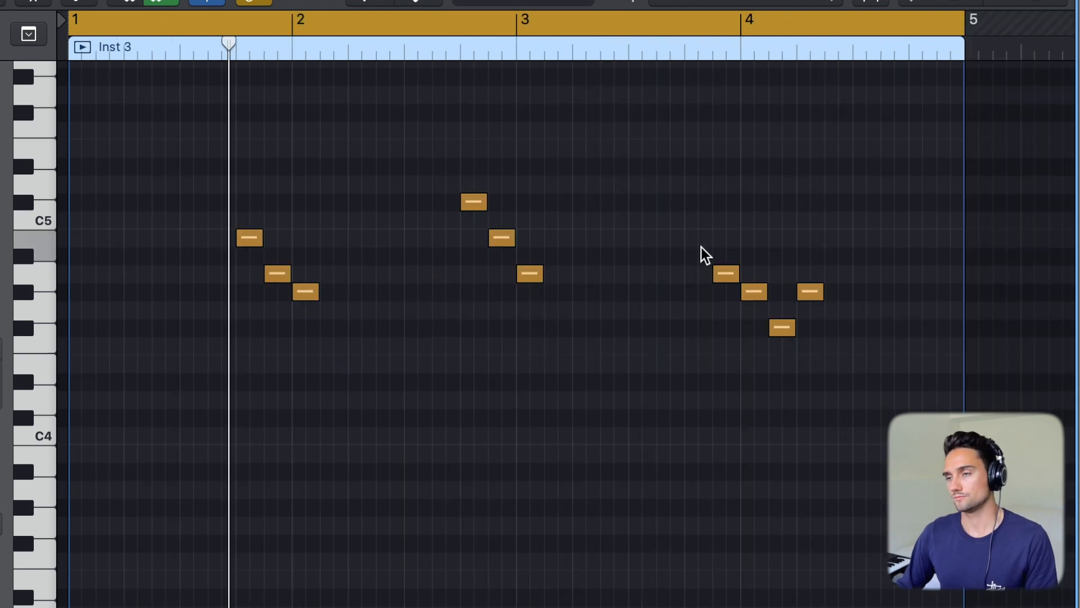
Step: Shift the F#4 in bar 4 to the second half of beat 2 and follow it with a G#4 before beat 4
key(super+Right)
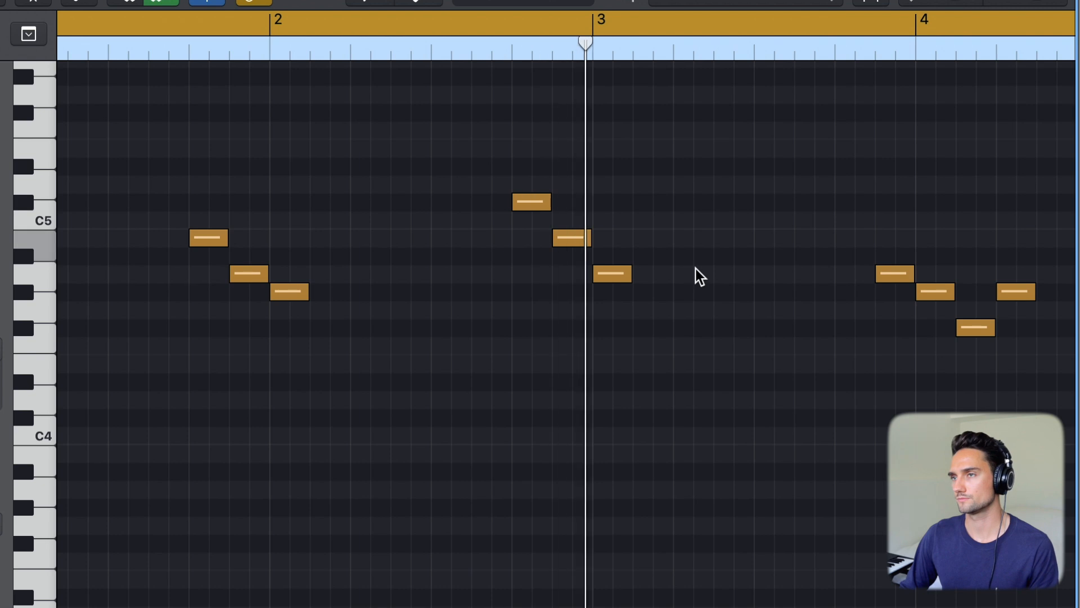
scroll(697, 270, right, 2)
scroll(727, 285, right, 1)
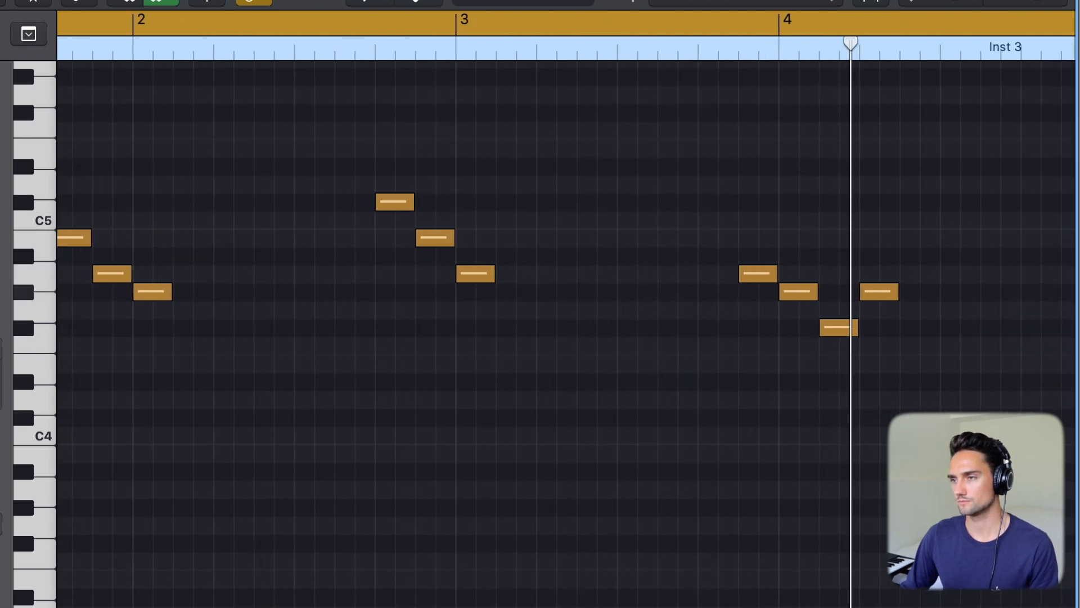
click(874, 347)
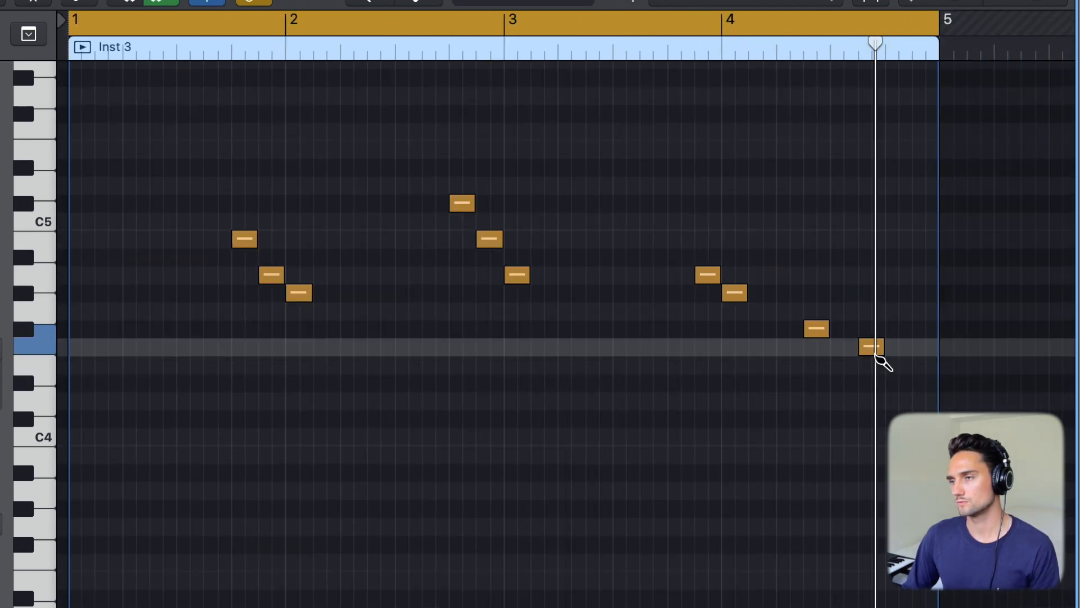
drag(898, 347, 896, 297)
key(space)
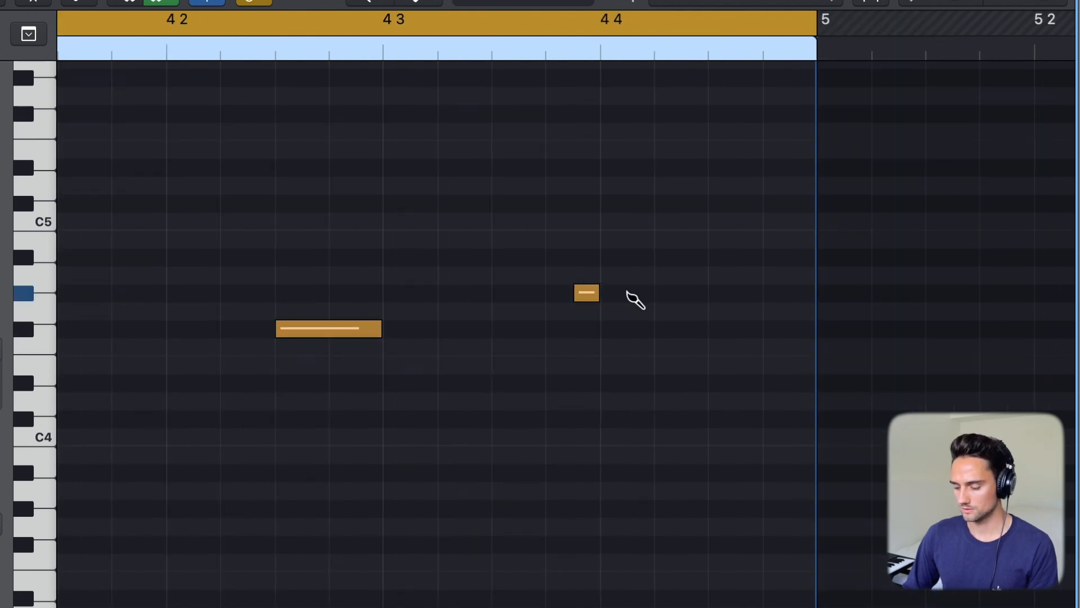
Step: End the Inst 3 phrase with a B4 on beat 4 of bar 4 and play the line back
drag(620, 277, 618, 238)
key(space)
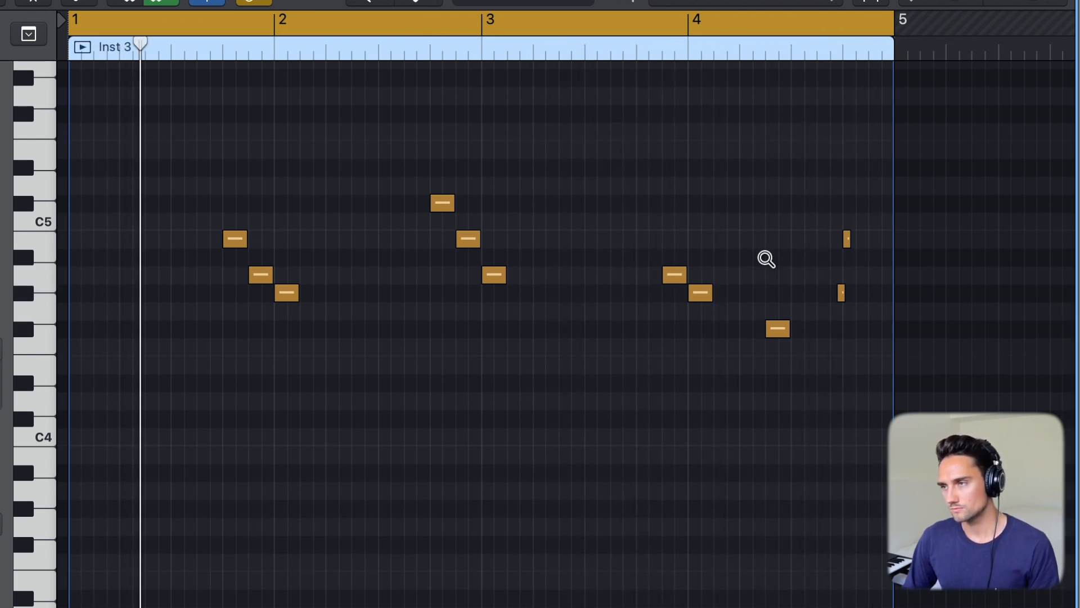
key(super+Right)
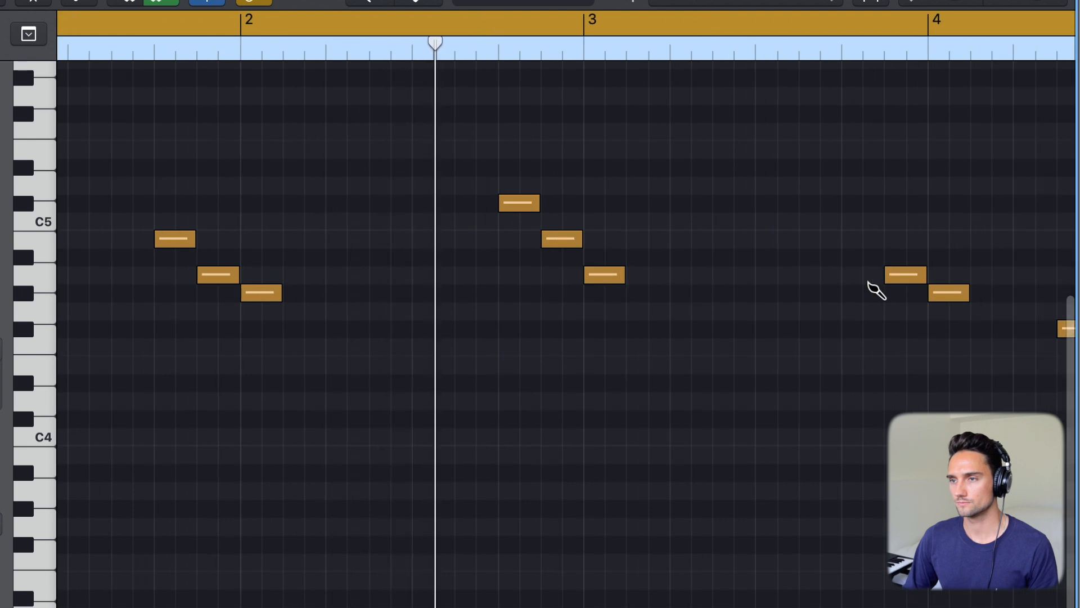
scroll(870, 285, right, 15)
click(316, 290)
click(313, 289)
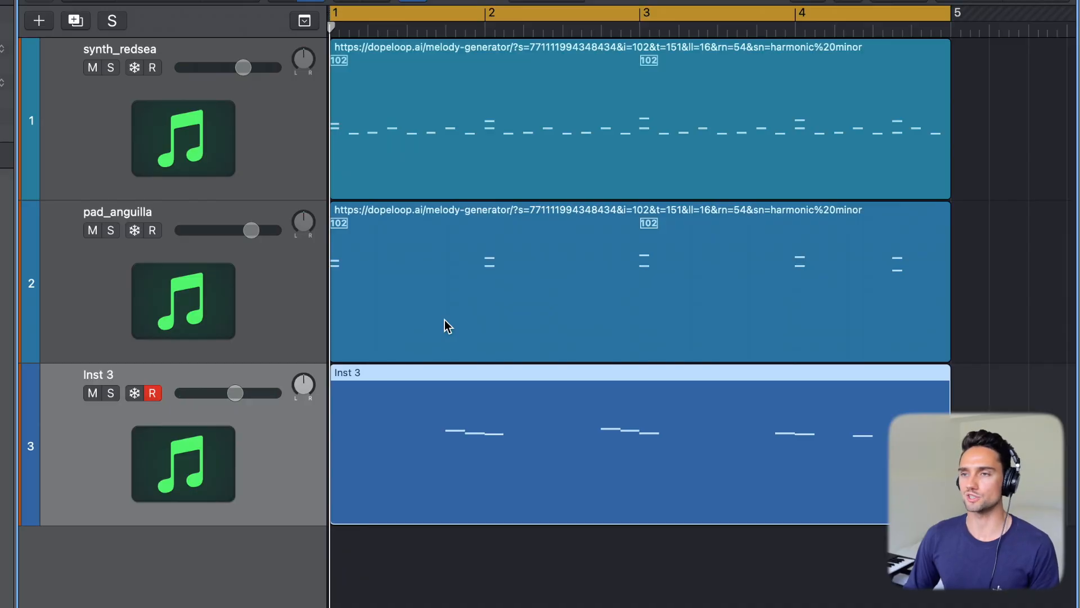
click(248, 175)
click(813, 261)
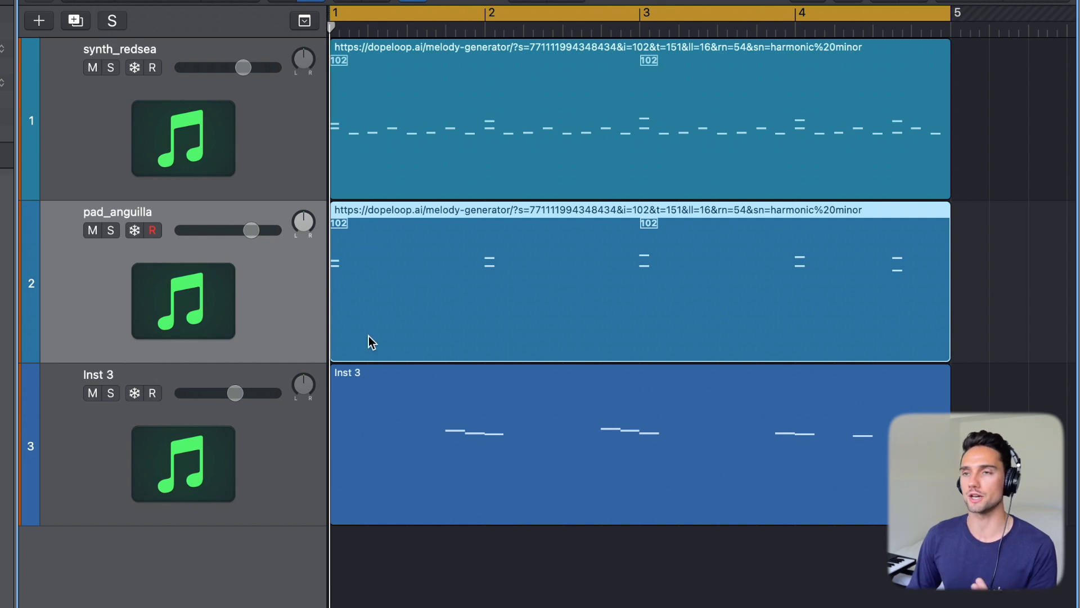
click(451, 463)
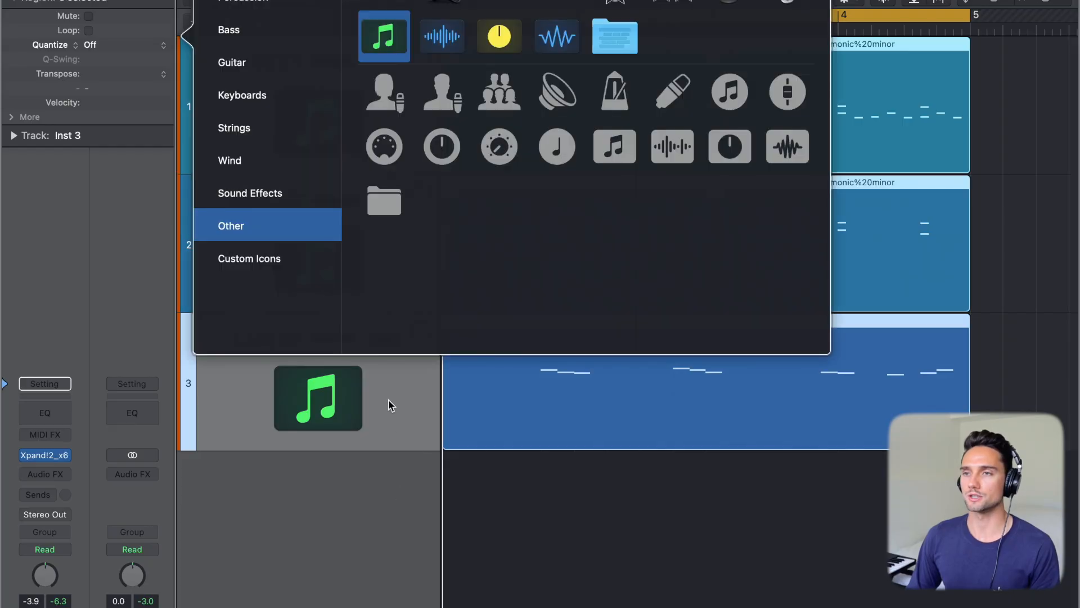
Step: Group the synth_redsea, pad_anguilla and Inst 3 tracks into a summing track stack
right_click(424, 438)
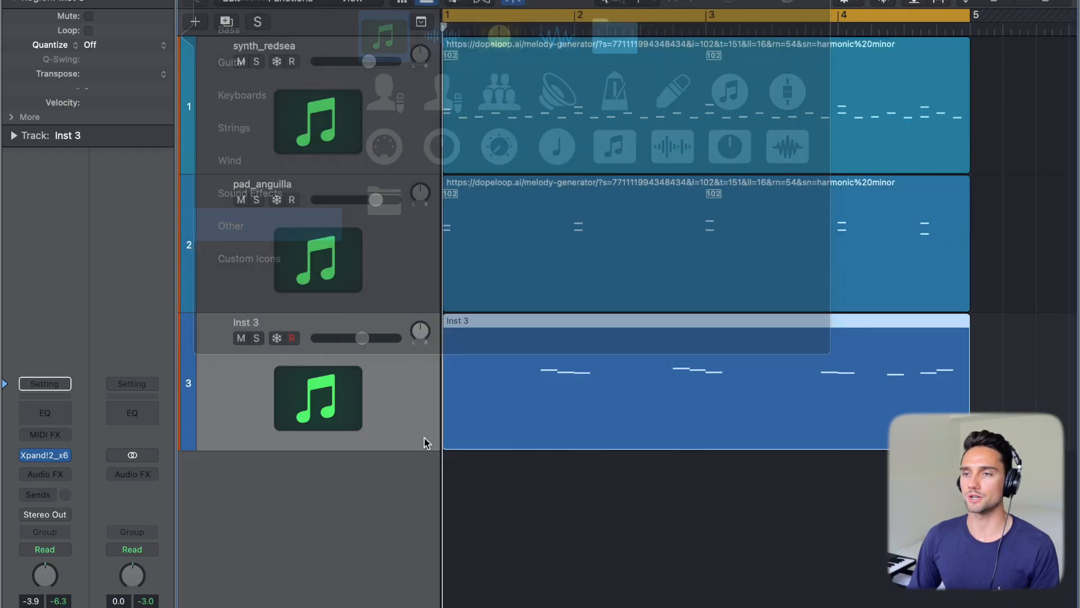
click(375, 155)
click(374, 147)
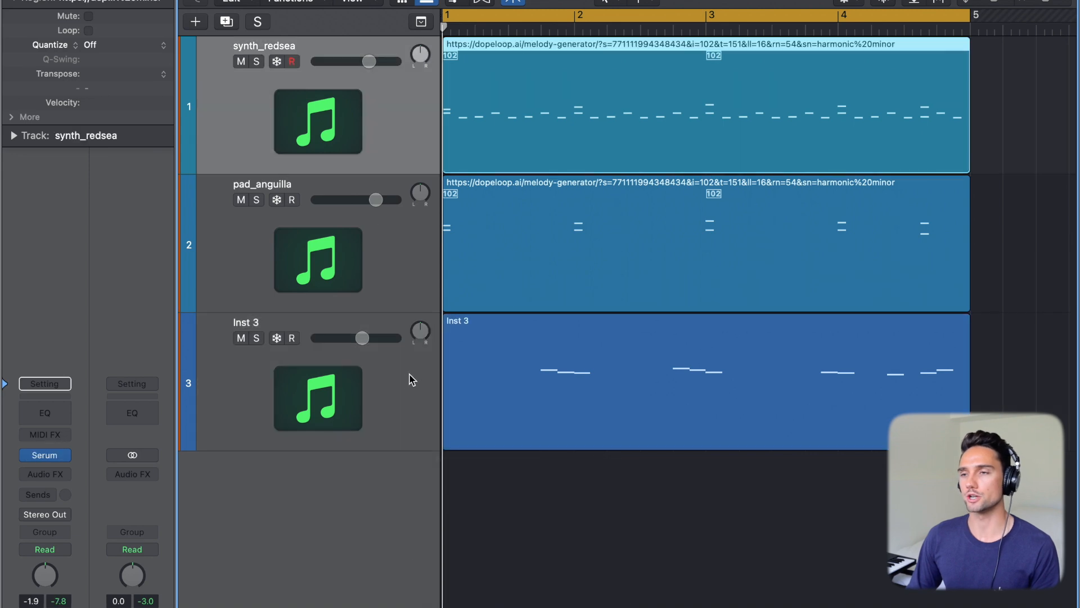
shift+click(405, 381)
right_click(405, 379)
click(467, 557)
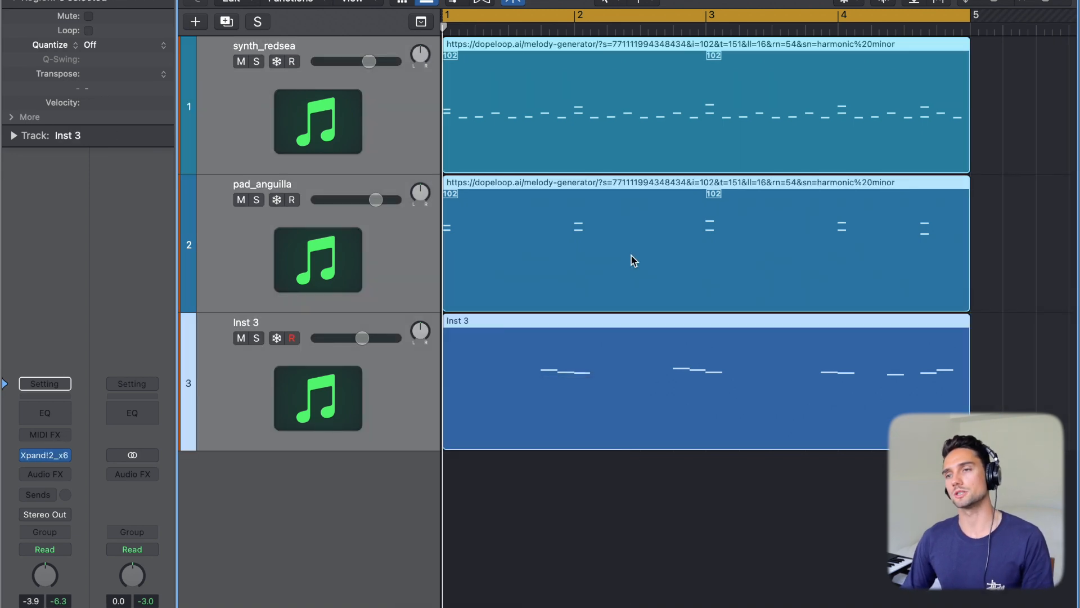
key(Return)
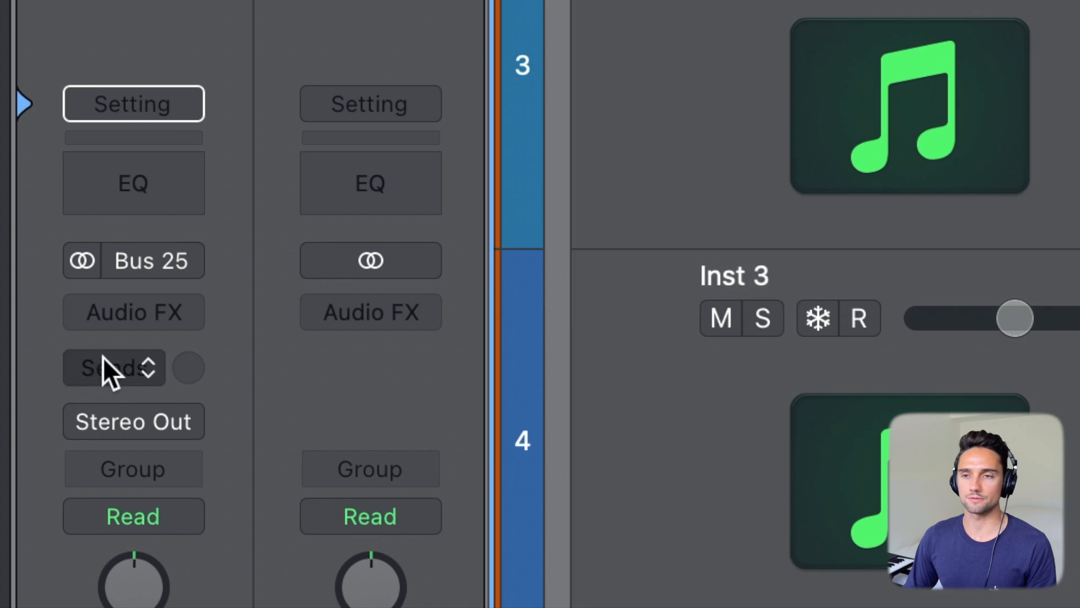
Step: Insert FilterFreak2 as an audio effect on the summing stack
click(104, 363)
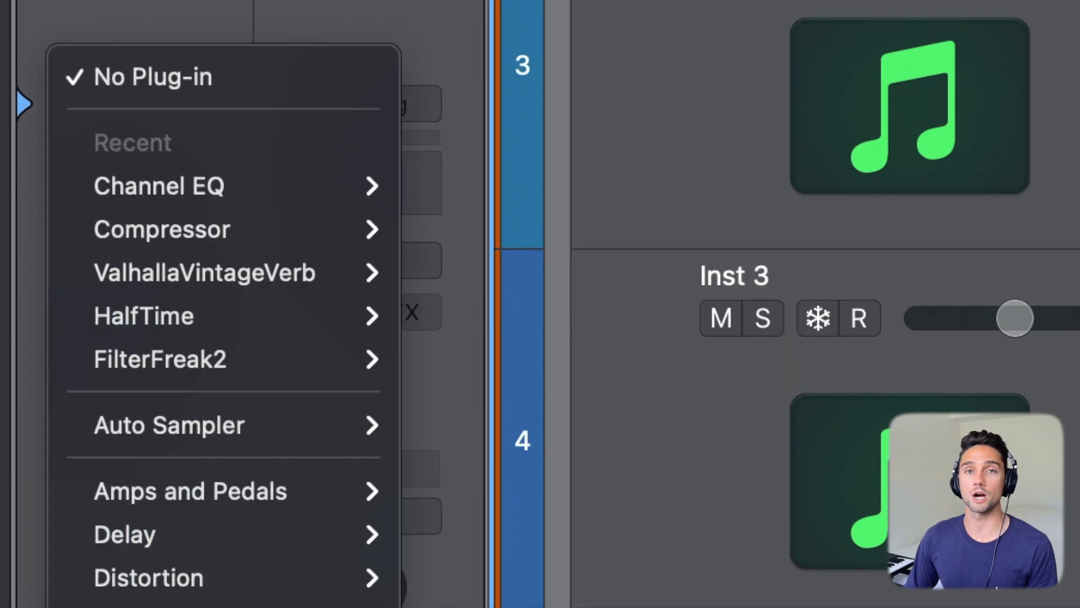
mouse_move(319, 359)
click(448, 359)
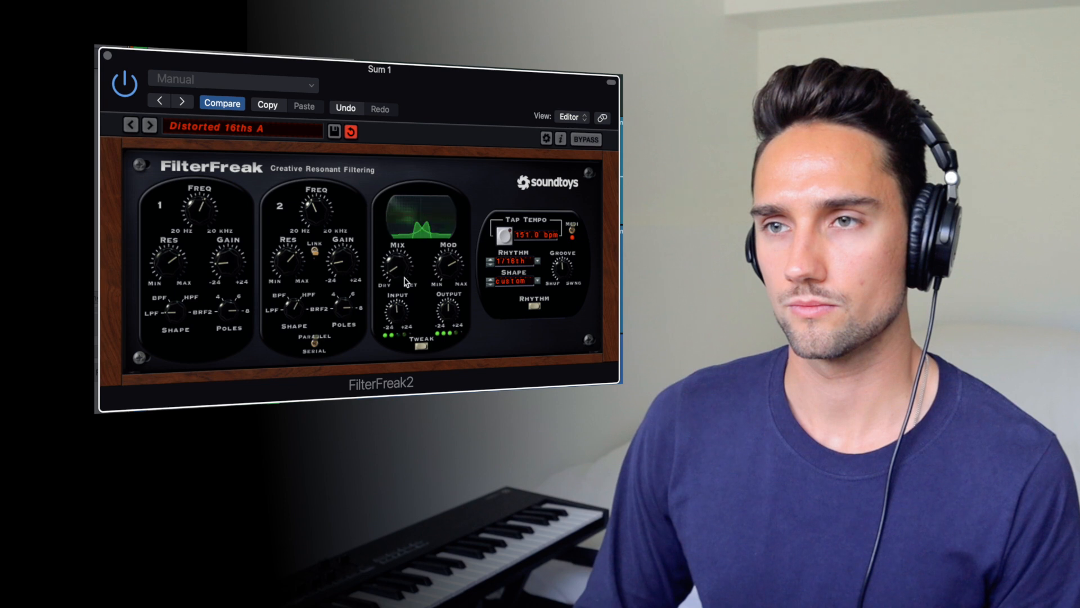
Step: Audition the FilterFreak2 presets following Distorted 16ths A, including Groovee Step, KB's Groove 1 and One Bar Crossing
click(150, 125)
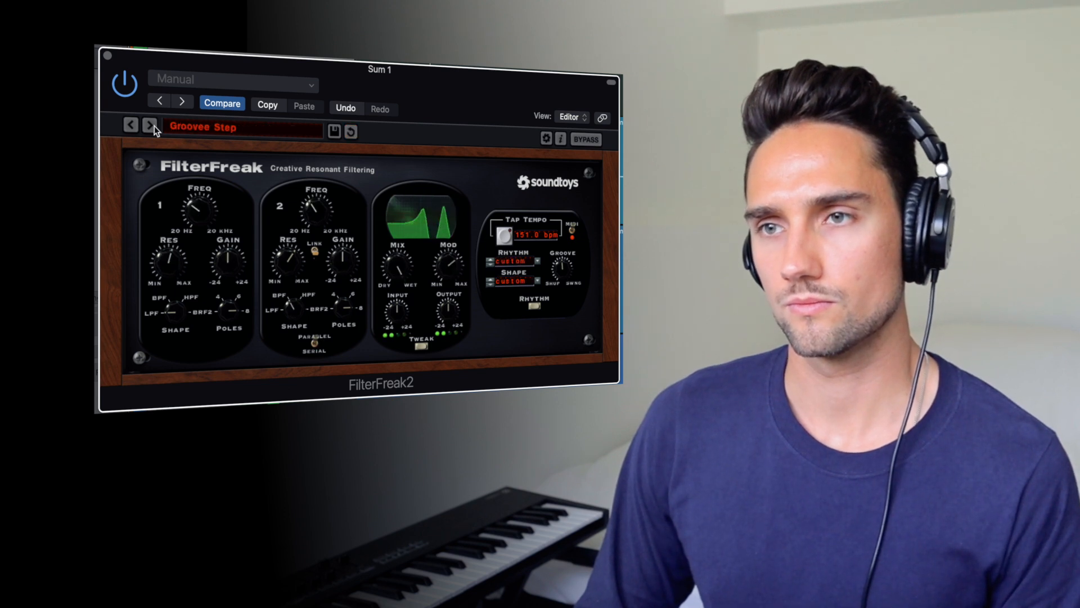
click(151, 126)
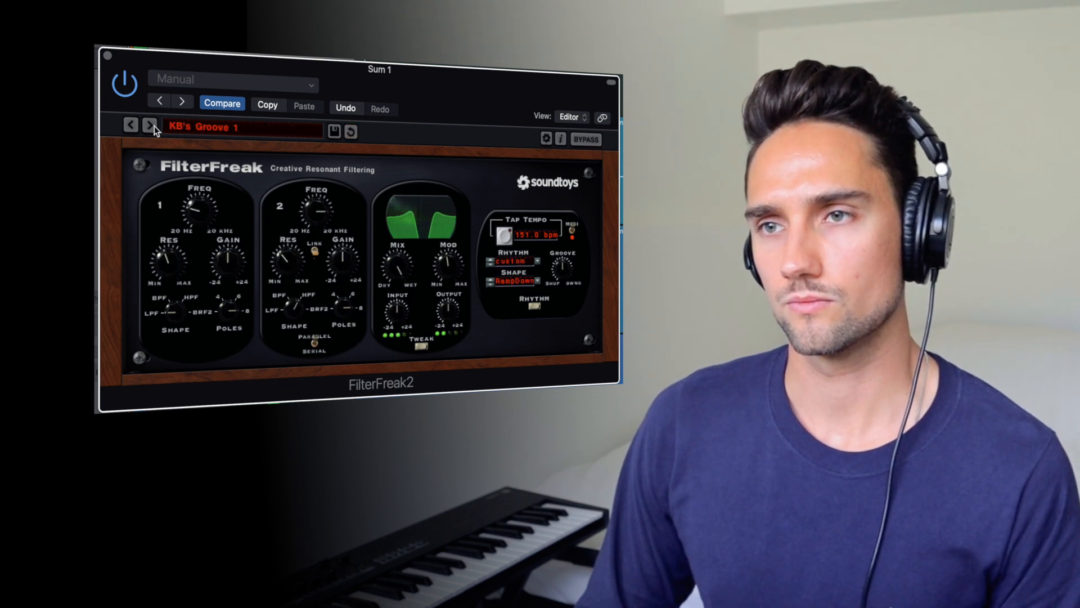
click(154, 126)
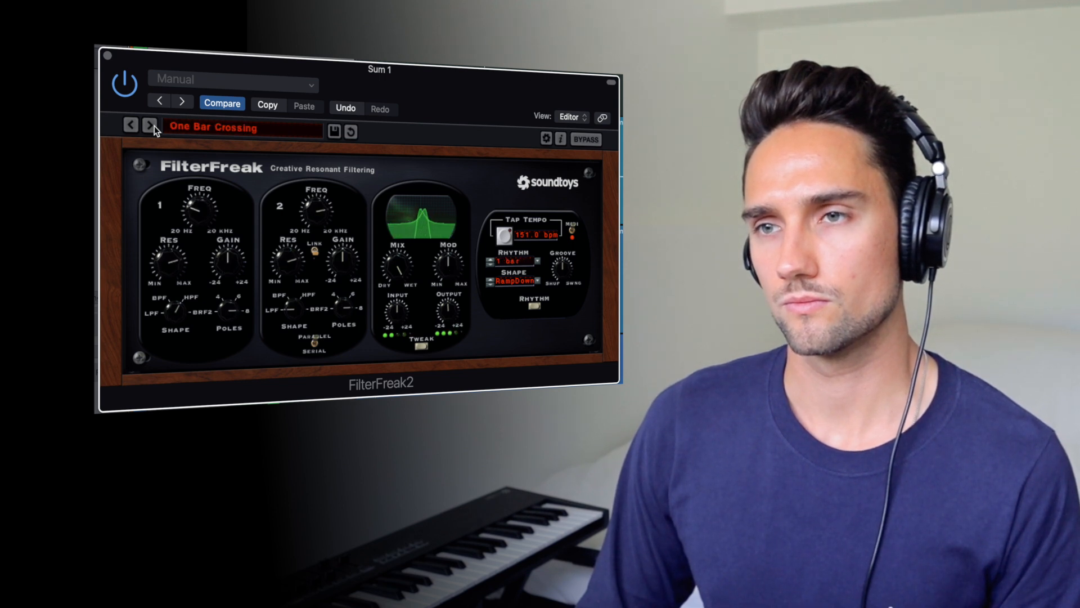
click(148, 127)
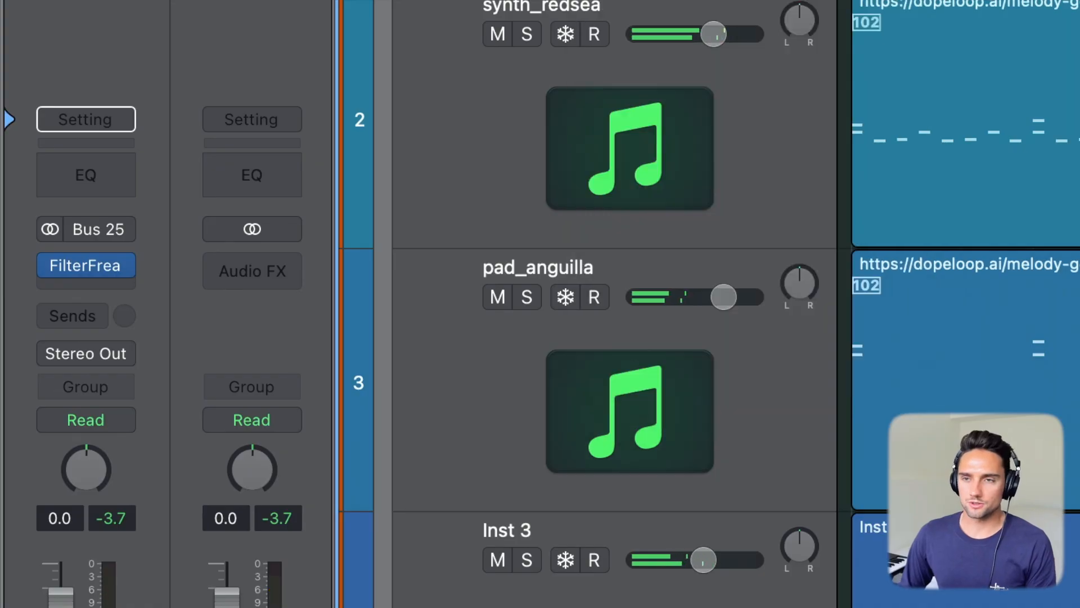
Step: Send the Sum 1 stack to Bus 1 and insert ValhallaVintageVerb on the Bus 1 aux channel
click(90, 318)
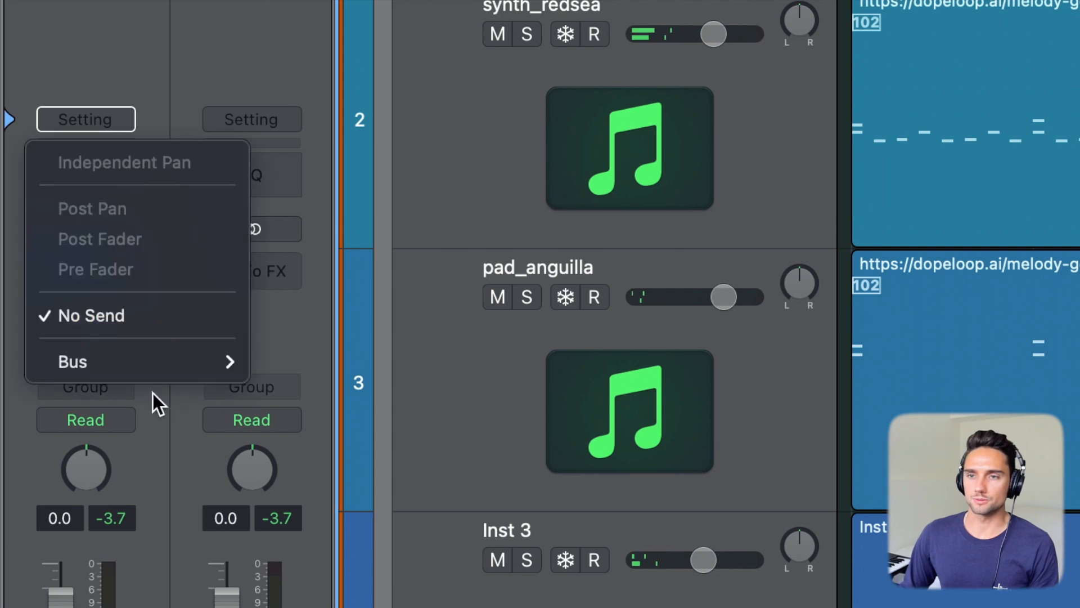
mouse_move(141, 361)
click(283, 1)
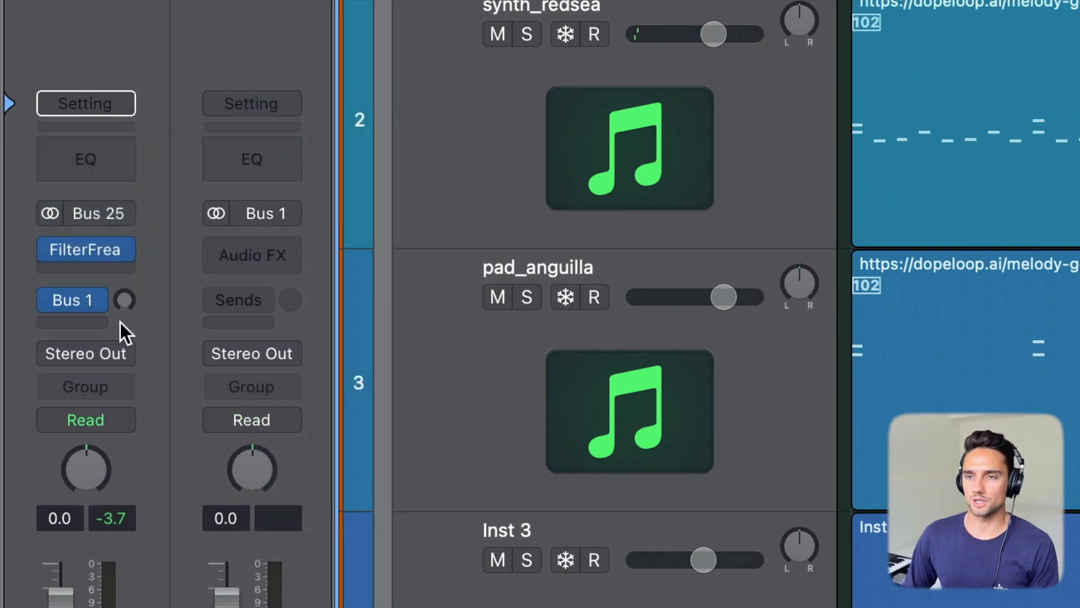
click(261, 265)
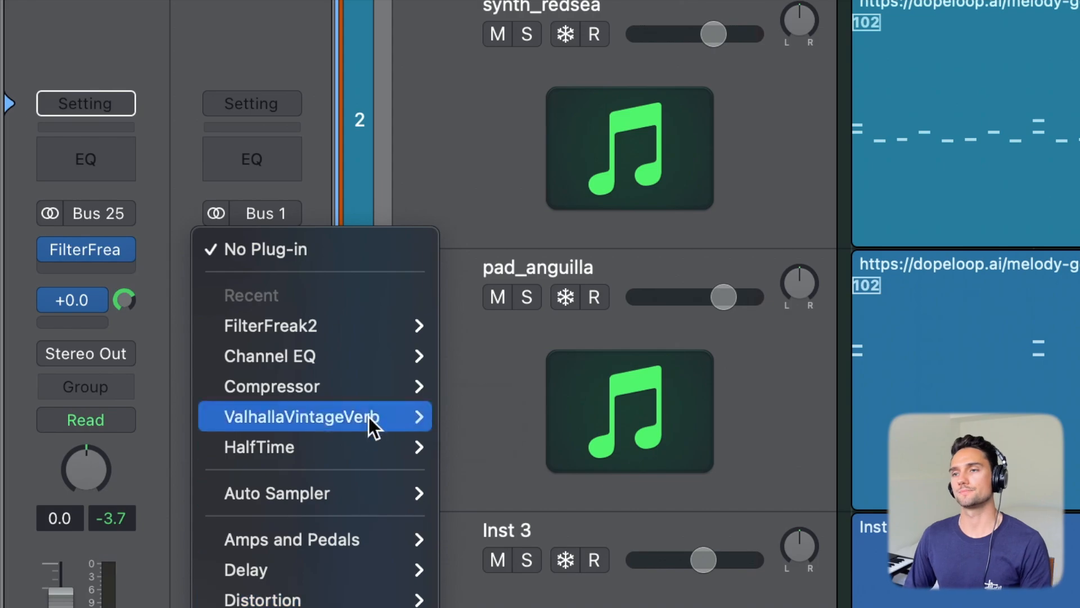
click(398, 424)
click(50, 64)
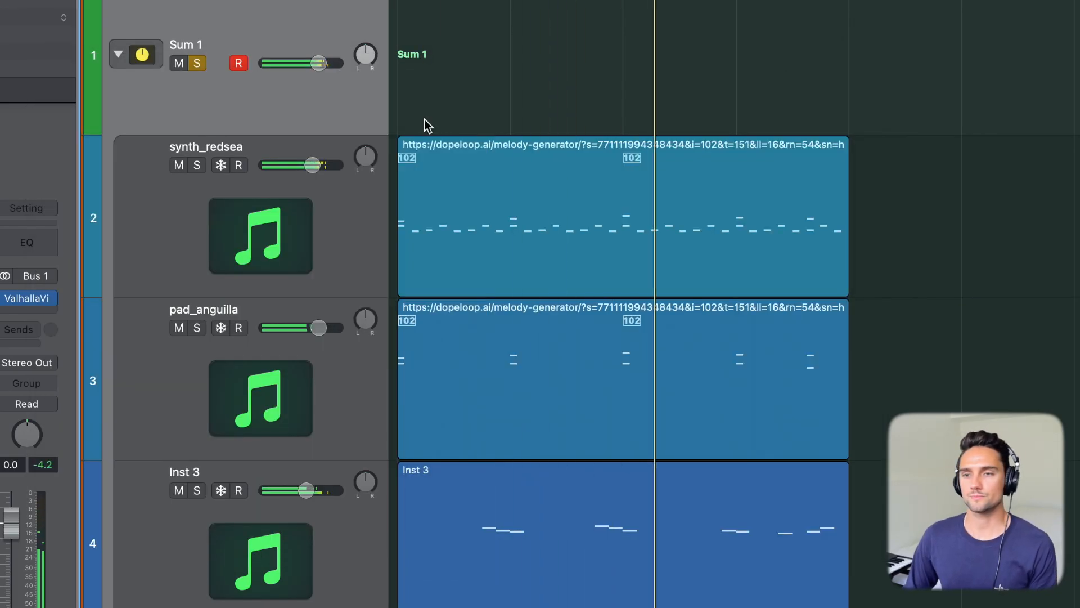
click(1, 299)
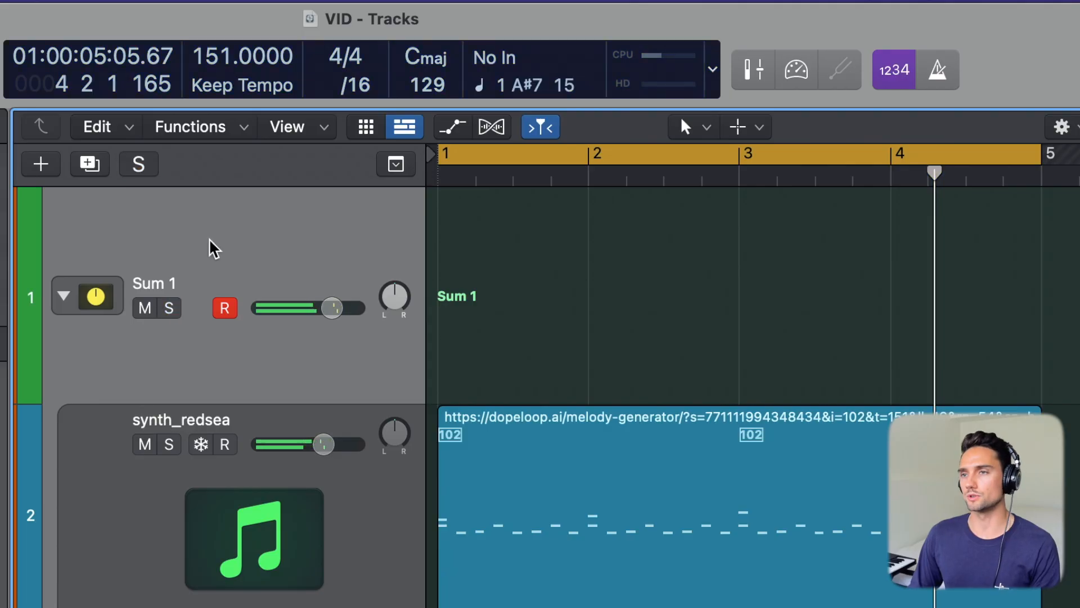
Step: Collapse the Sum 1 stack, bounce it in place to a new audio track and solo that track
click(62, 297)
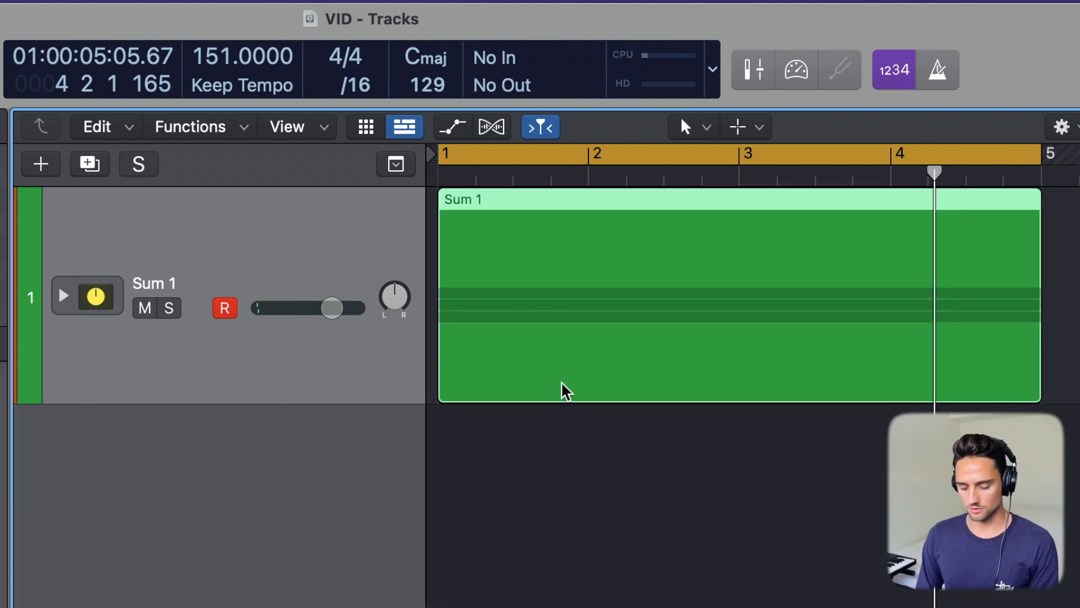
key(Return)
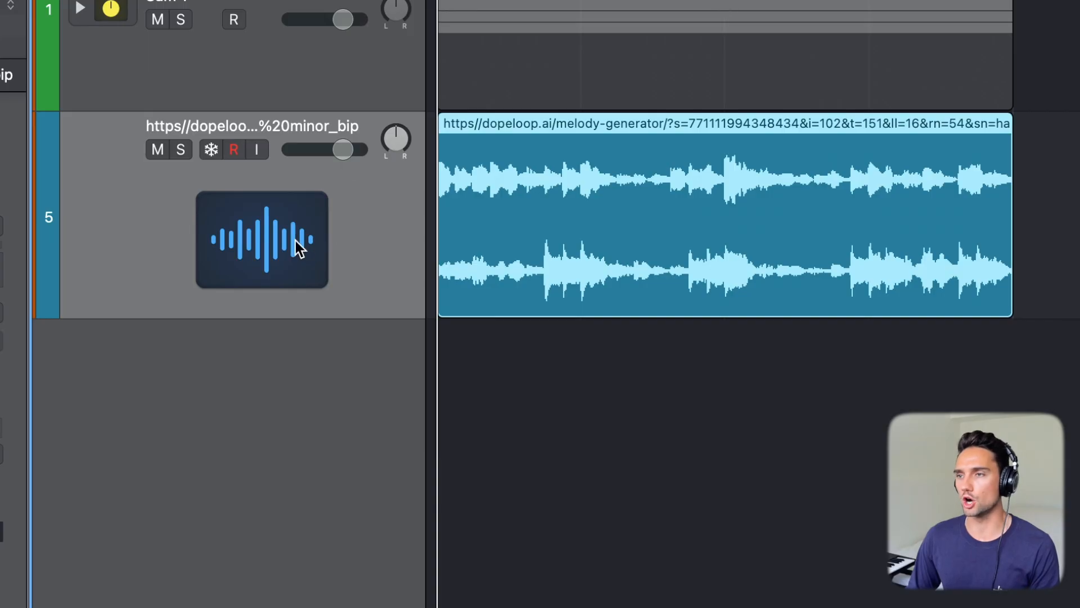
key(s)
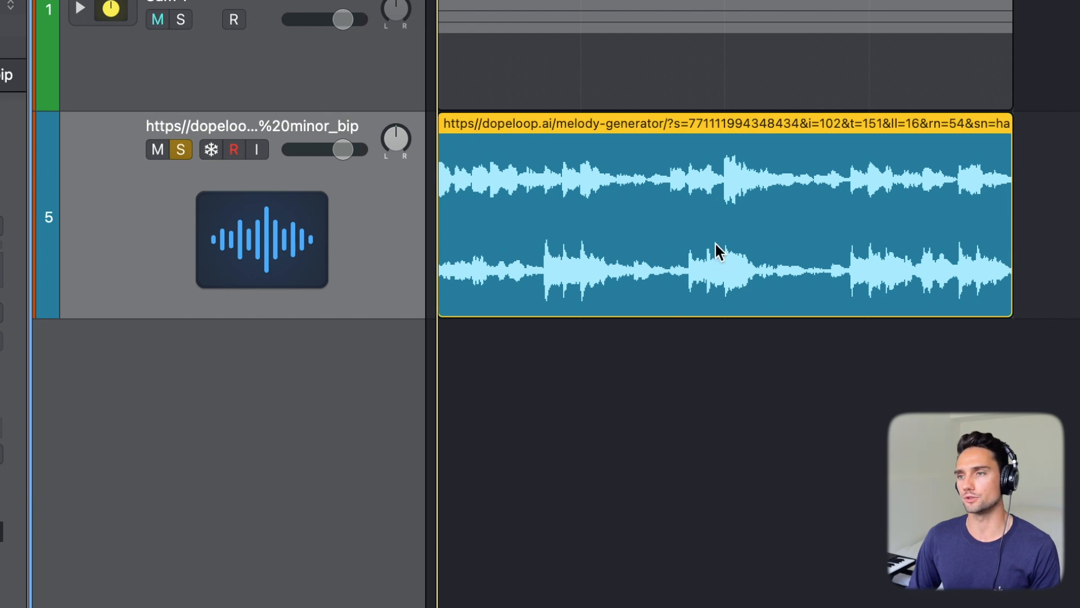
Step: Play back the bounced melody and review the effect channels in the mixer
key(space)
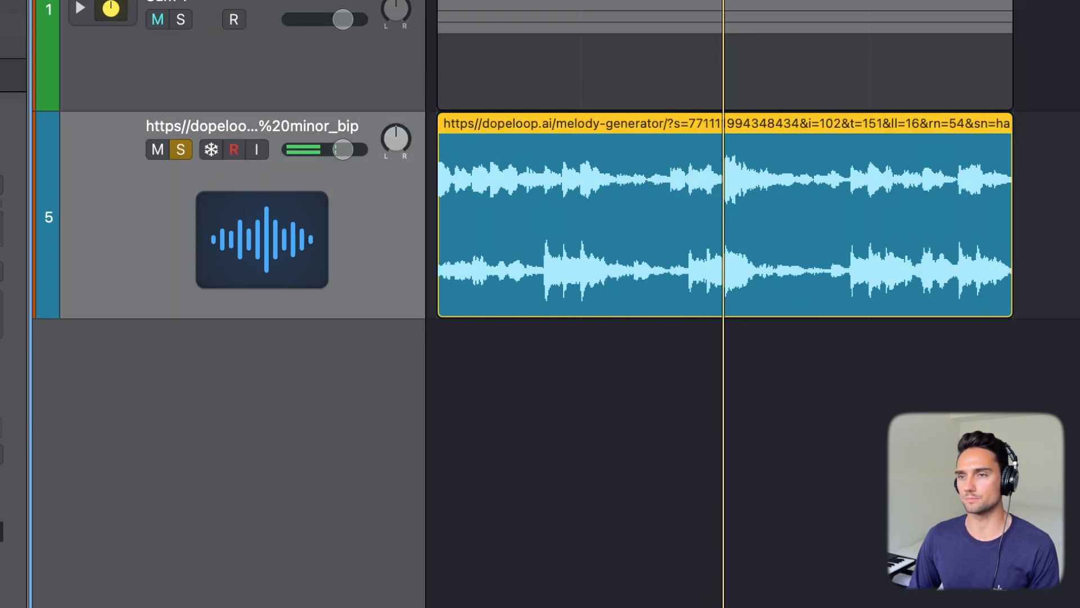
key(x)
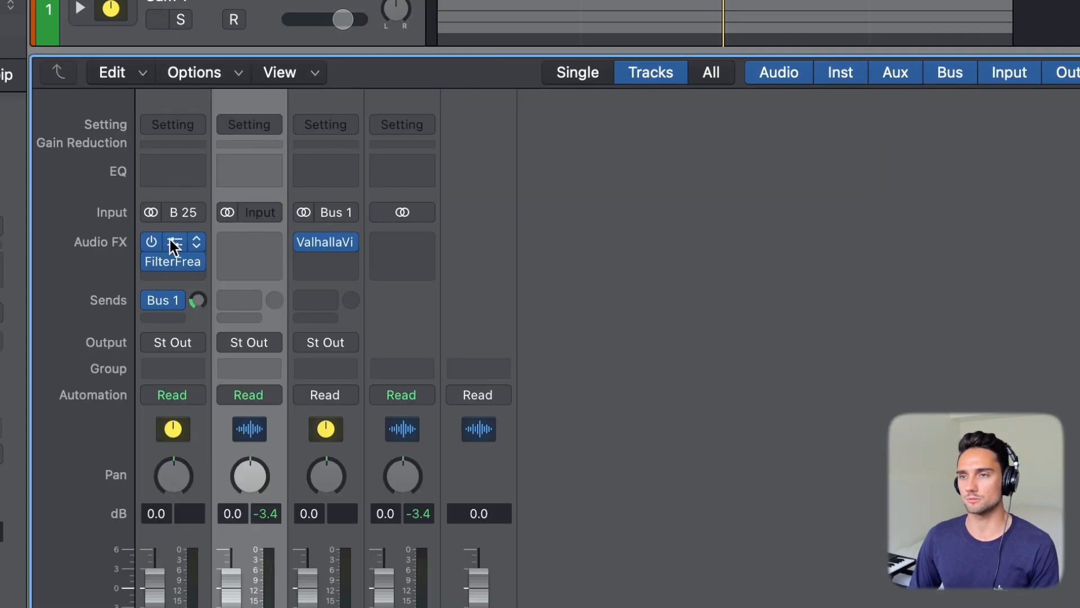
key(x)
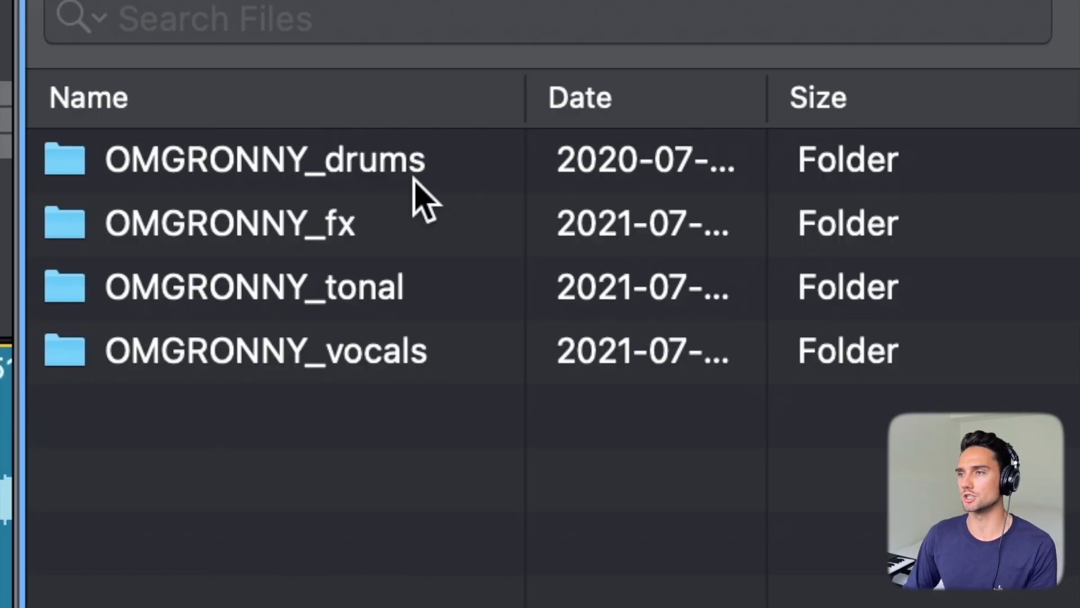
Step: Open the OMGRONNY_drums folder and pick the gucci sample from OMGRONNY_808s
double_click(414, 179)
double_click(307, 207)
click(330, 208)
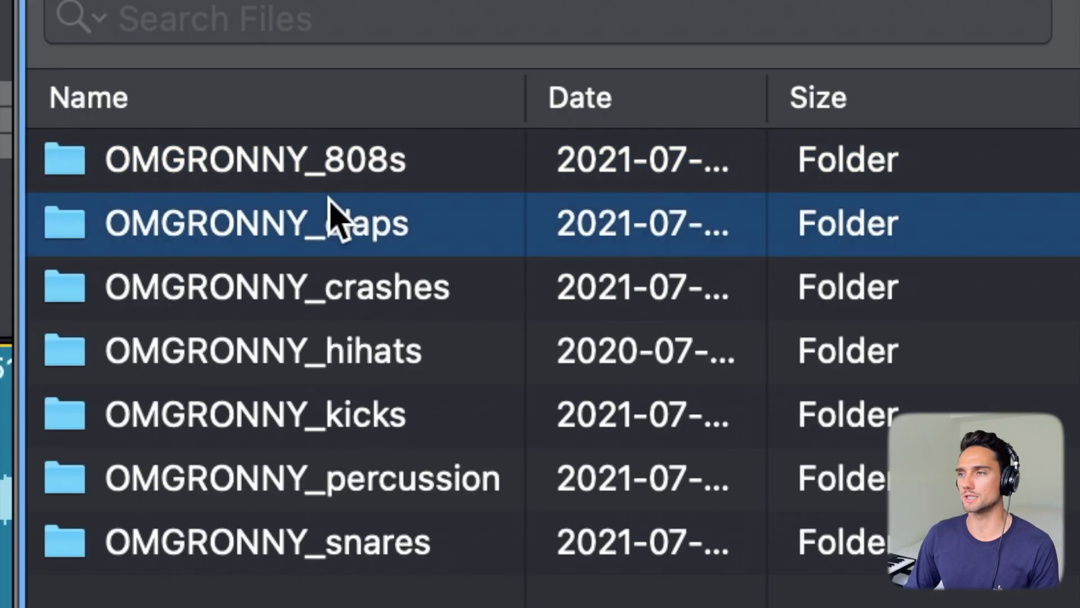
double_click(358, 163)
click(410, 286)
click(347, 373)
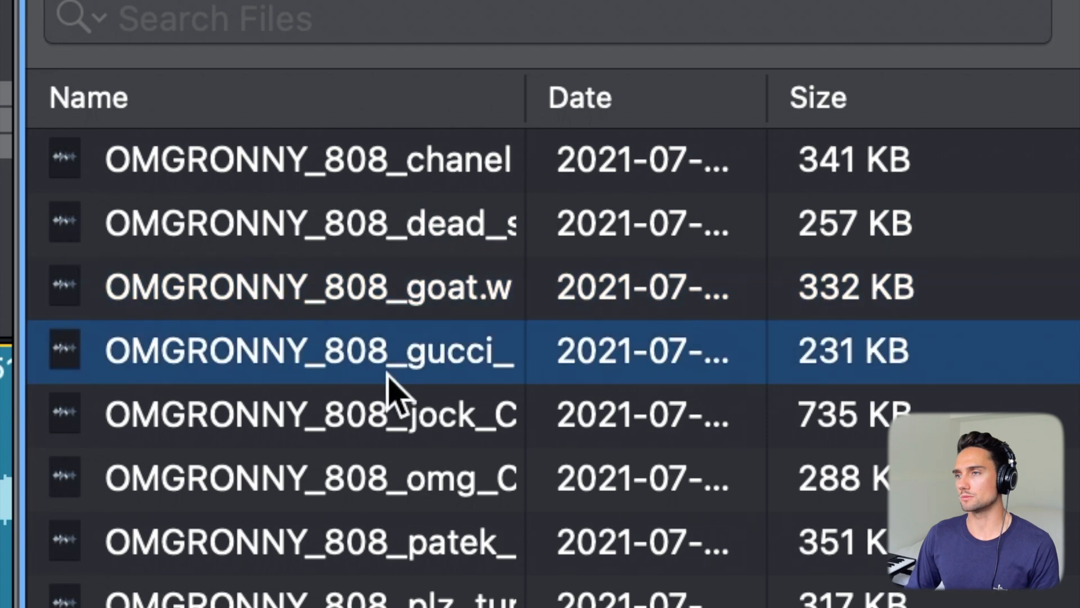
Step: Audition the OMGRONNY clap samples and choose OMGRONNY_clap_bad for the drum kit
click(401, 234)
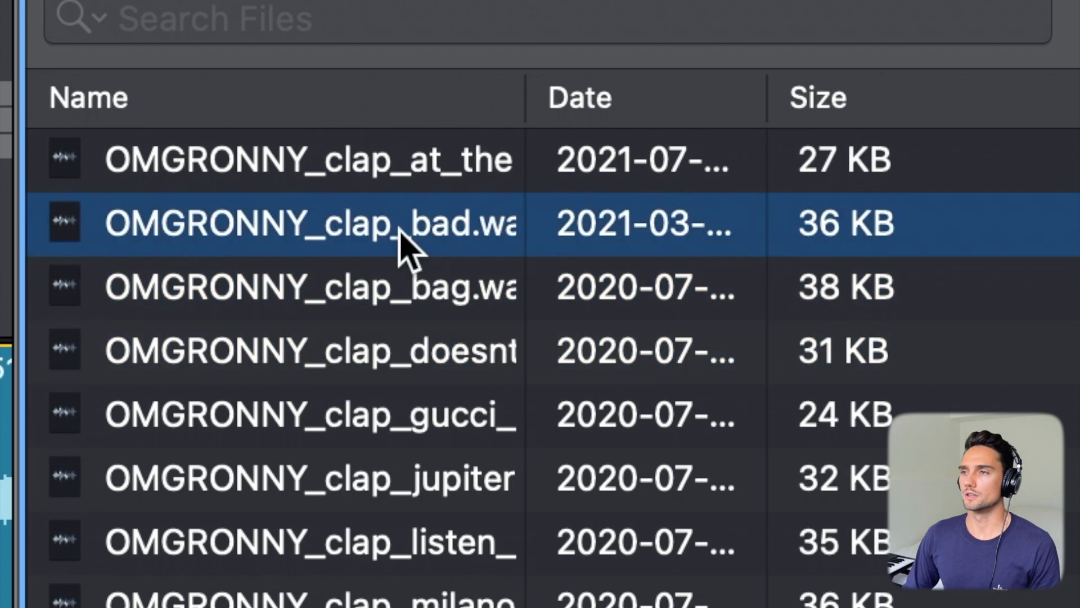
click(375, 181)
click(337, 292)
click(373, 183)
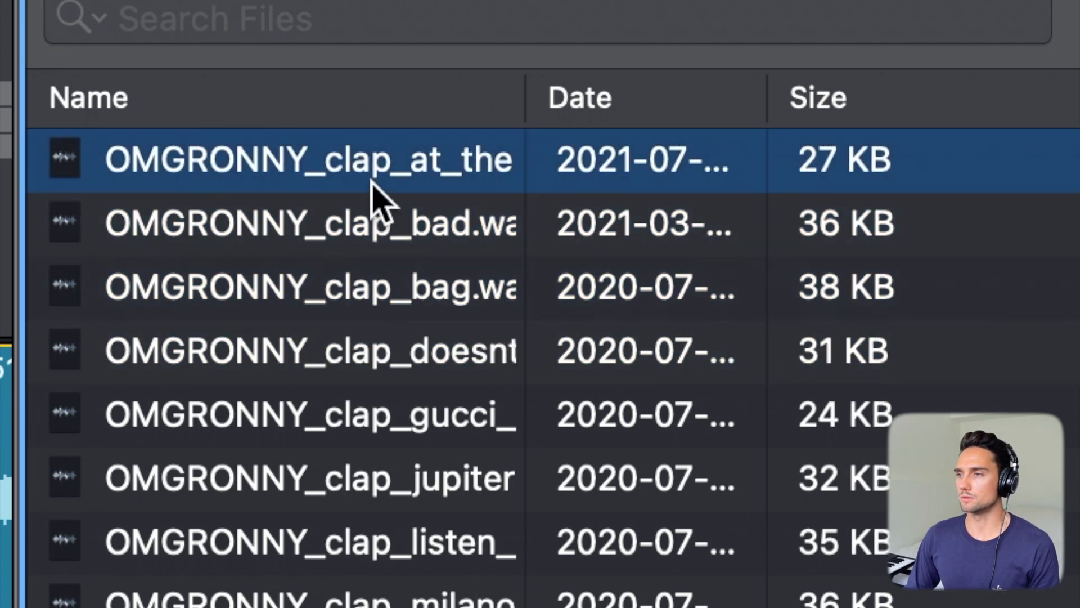
Step: Audition the OMGRONNY hi-hat samples and choose OMGRONNY_hihat_drip
click(349, 388)
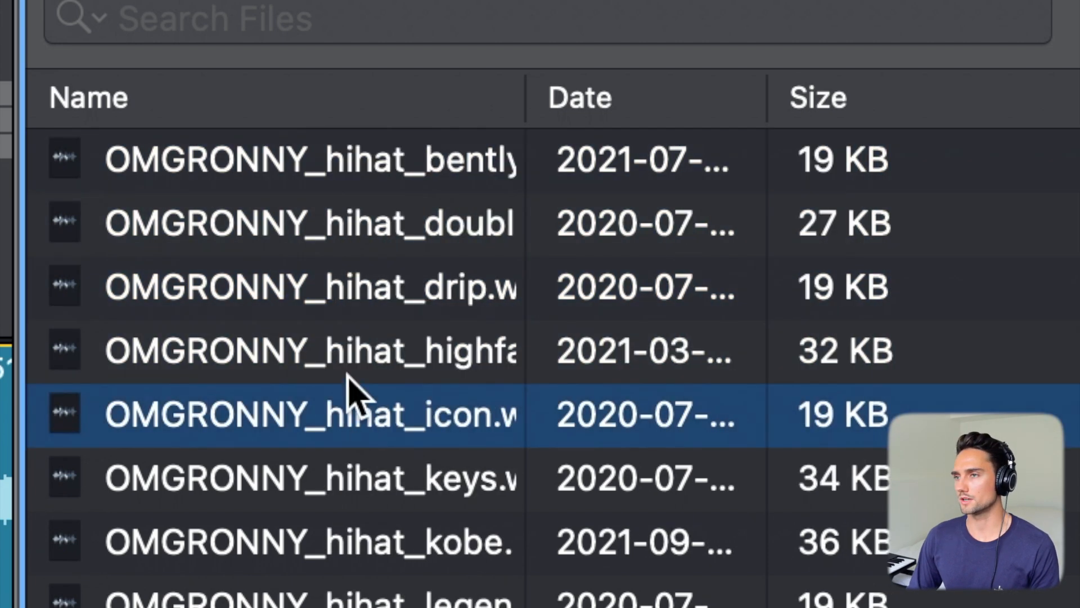
click(352, 344)
click(356, 306)
click(352, 225)
click(330, 285)
Step: Audition the OMGRONNY kick samples, including rightout, world and jit, and choose OMGRONNY_kick_dior
click(319, 349)
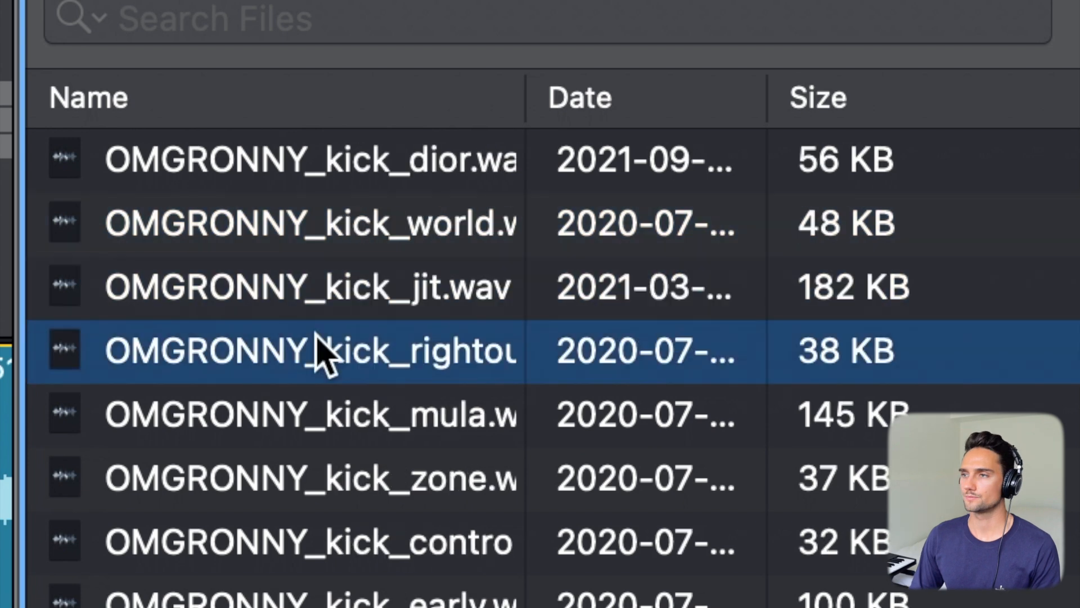
click(292, 467)
click(317, 254)
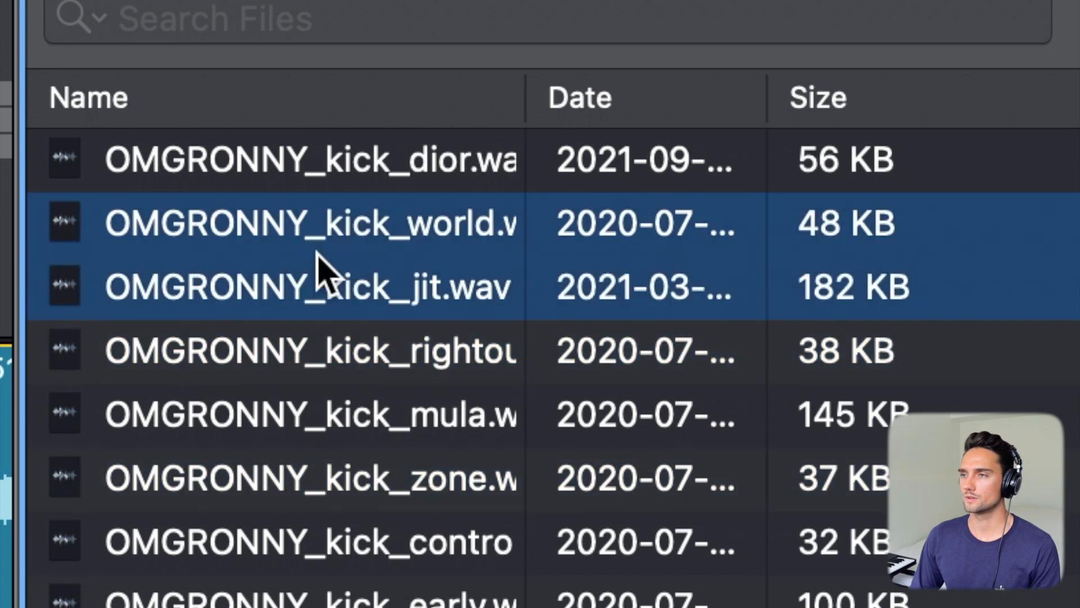
click(310, 163)
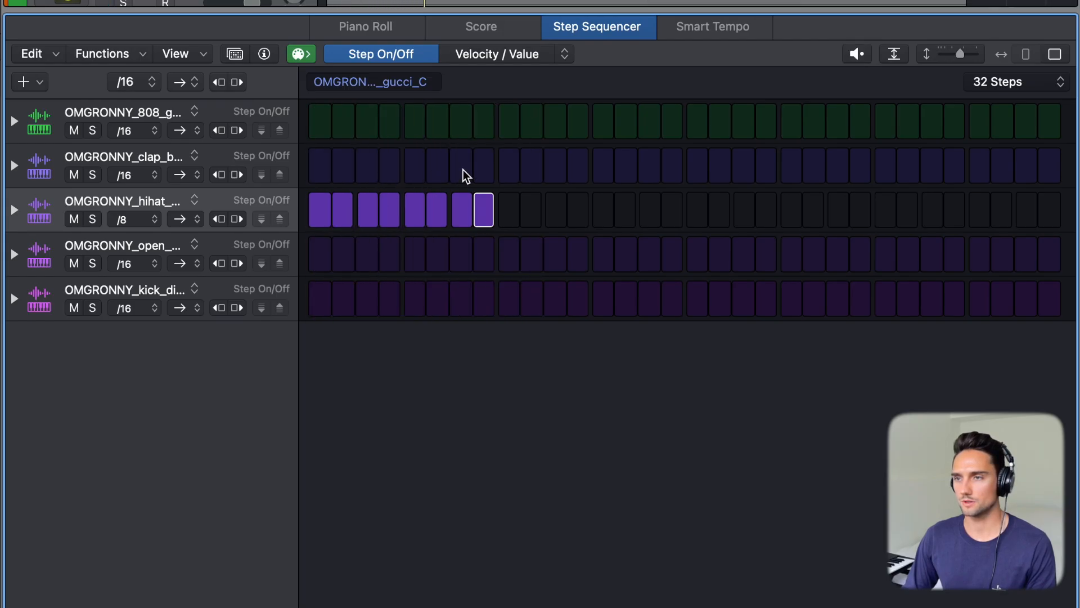
Step: Program claps on steps 9 and 25 and a kick on step 1 of the 32-step drum pattern
click(505, 167)
click(886, 167)
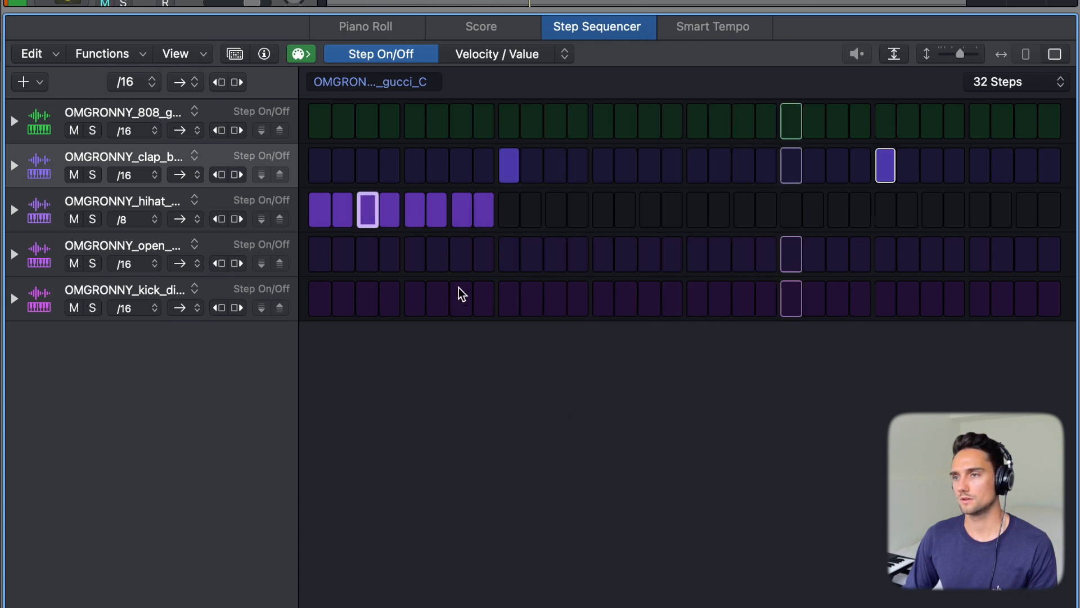
click(325, 121)
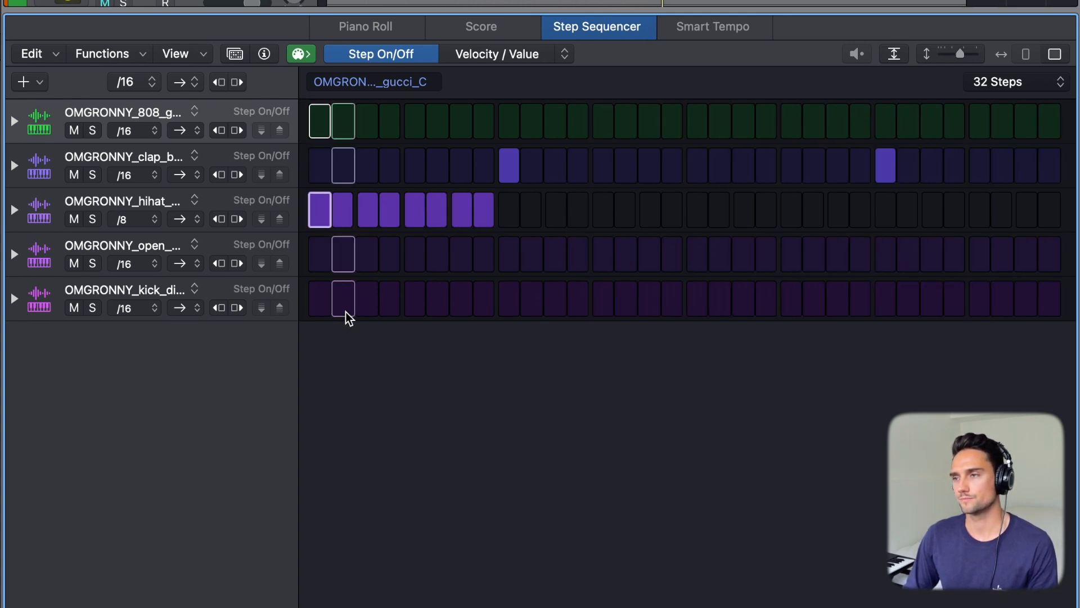
click(323, 301)
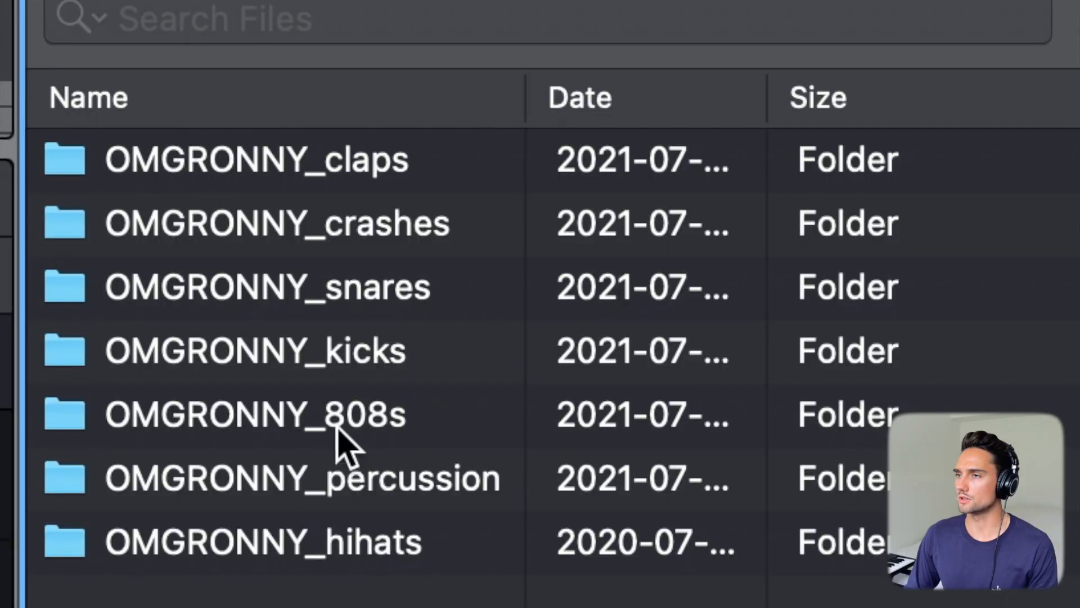
Step: Audition samples in the OMGRONNY_percussion folder and choose the rimshot_deep sample for the drum kit
double_click(338, 475)
click(388, 338)
click(378, 268)
click(377, 222)
click(369, 162)
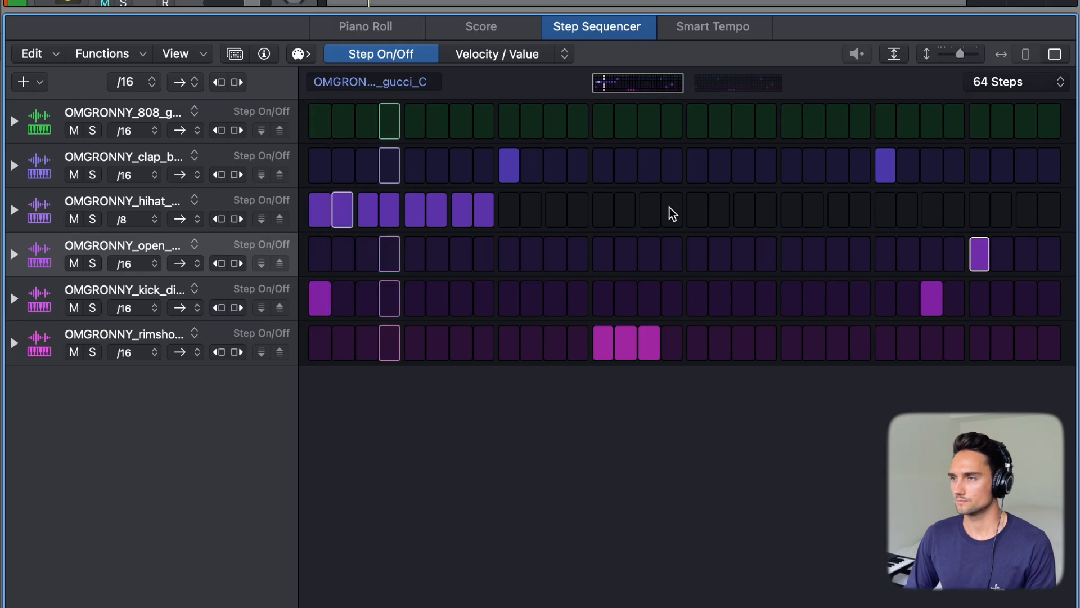
Step: On the second page of the 64-step pattern, move the opening kick to the fifth step and try an open hi-hat on the first step
click(743, 86)
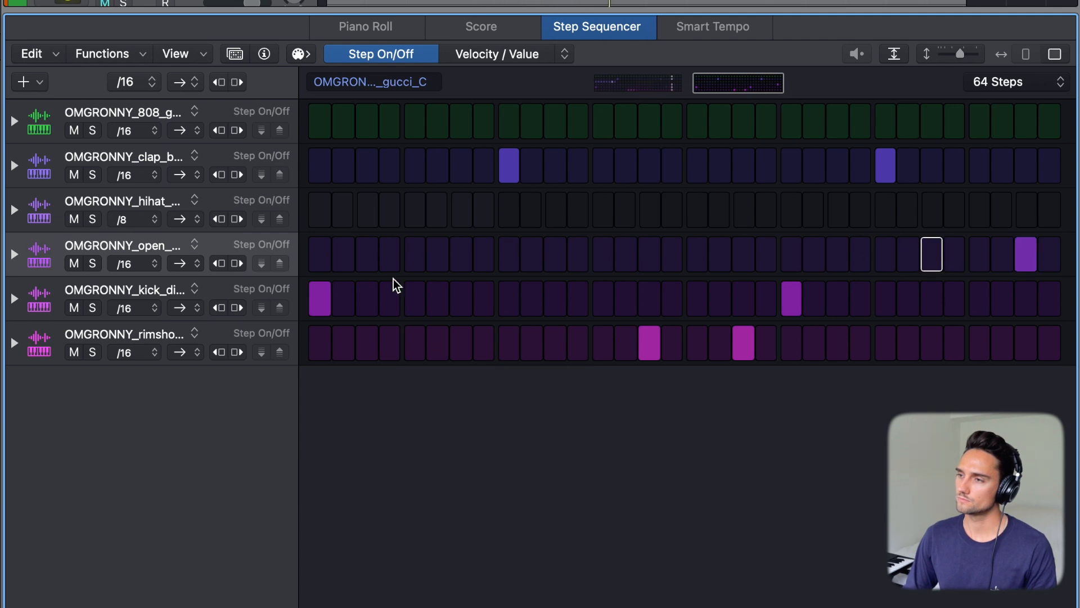
click(316, 264)
click(310, 308)
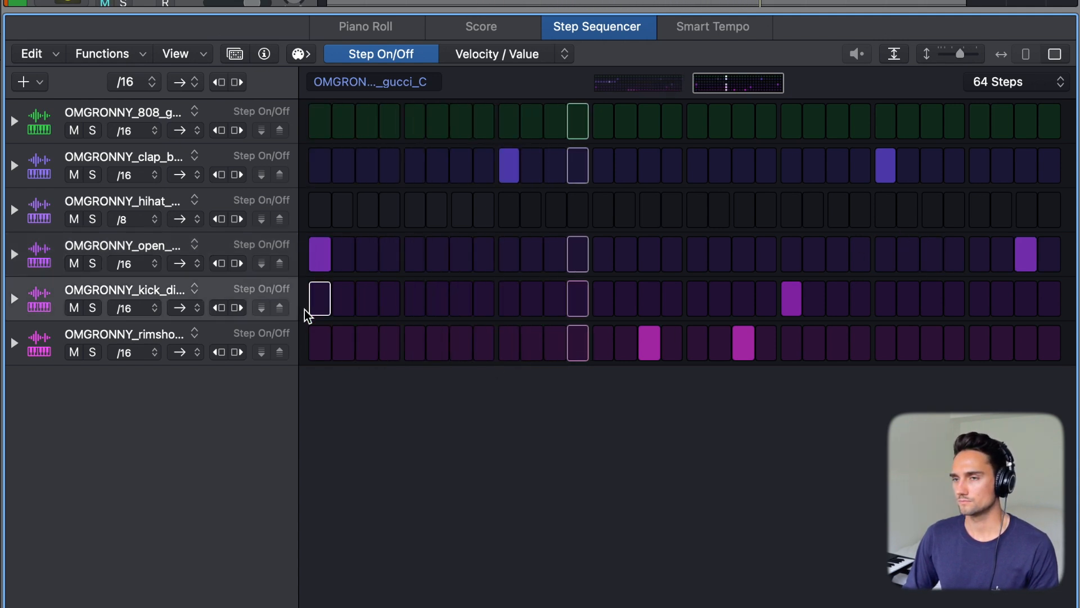
click(417, 301)
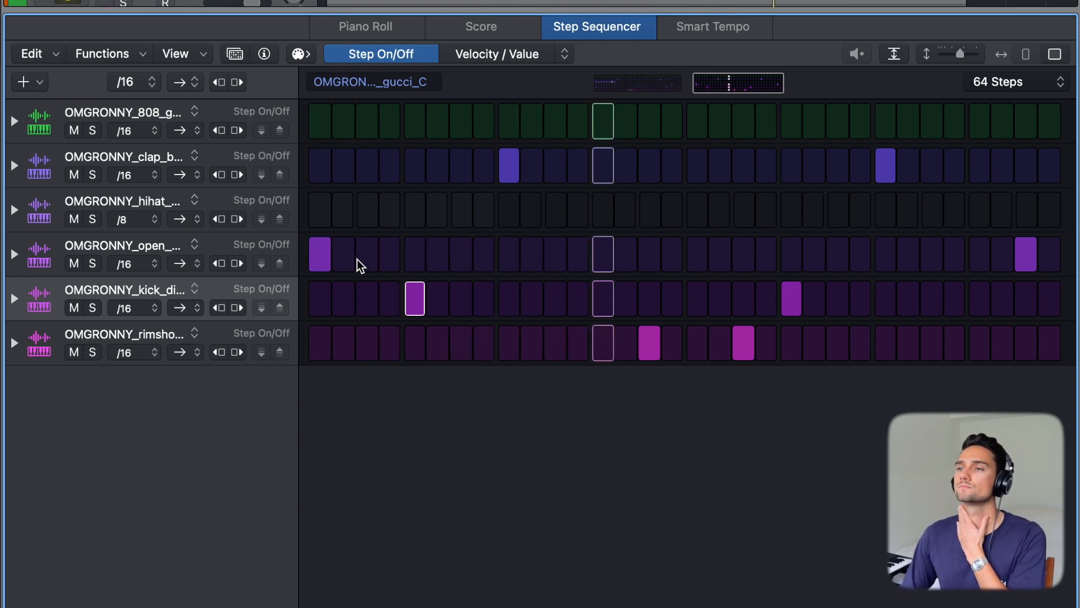
click(320, 258)
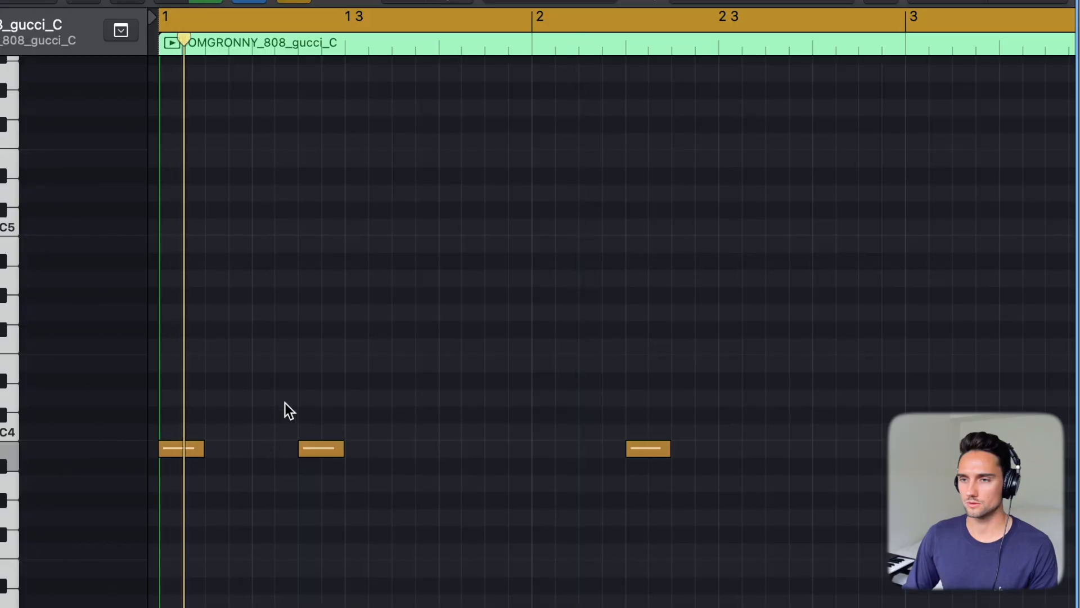
Step: Paint an 808 note at the start of bar 3, in the same row as the existing 808 notes
scroll(285, 410, down, 5)
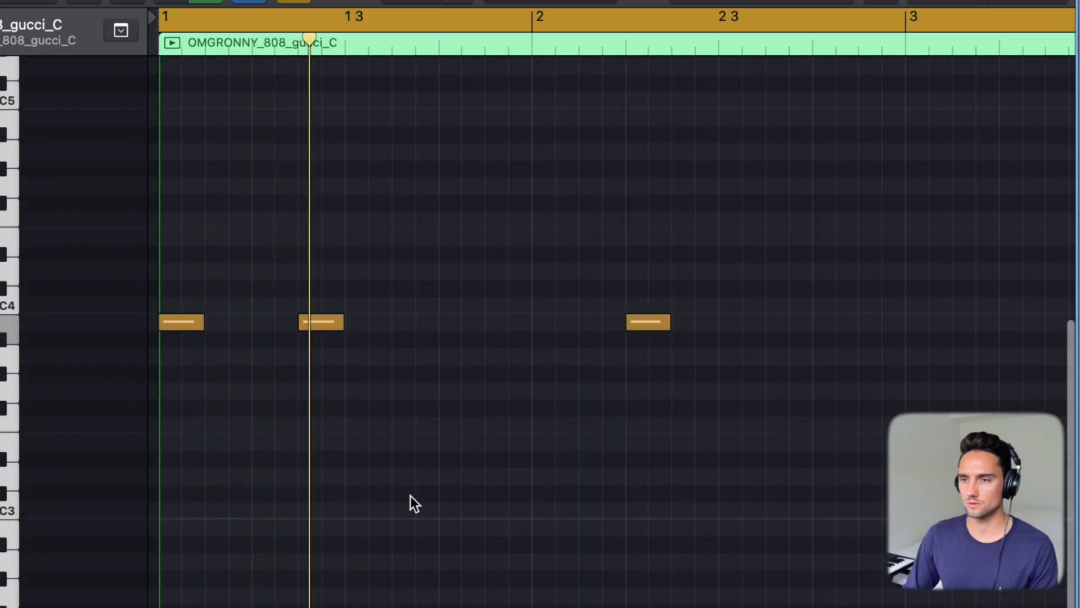
scroll(457, 474, right, 3)
scroll(457, 474, down, 2)
key(t)
key(b)
click(752, 331)
scroll(787, 332, right, 2)
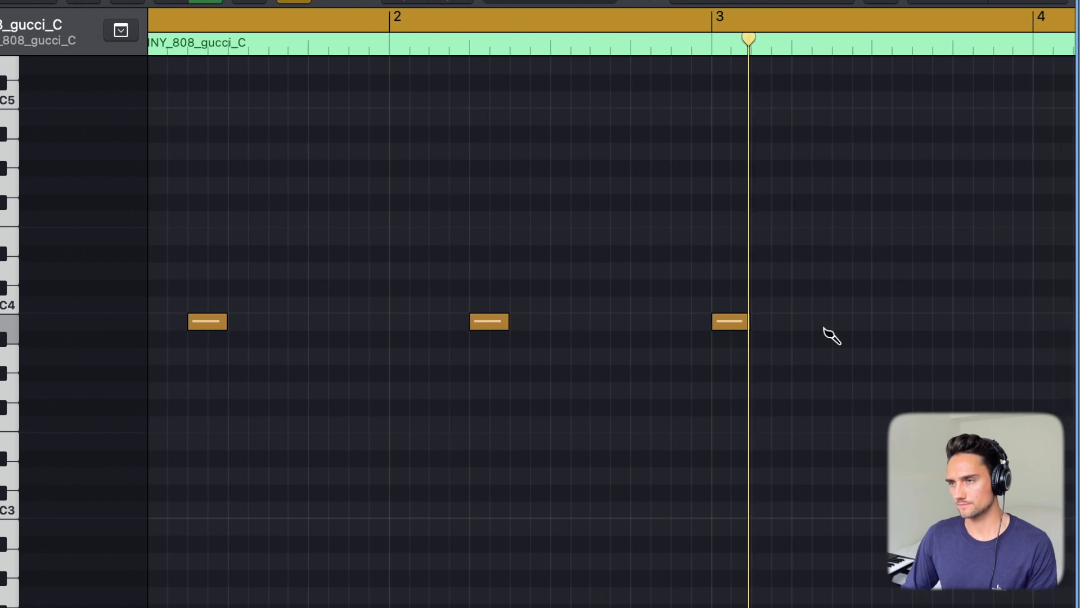
Step: Paint two more 808 notes in bar 3, halfway between beats 2 and 3 and on beat 4
scroll(856, 326, right, 5)
key(space)
scroll(853, 332, left, 5)
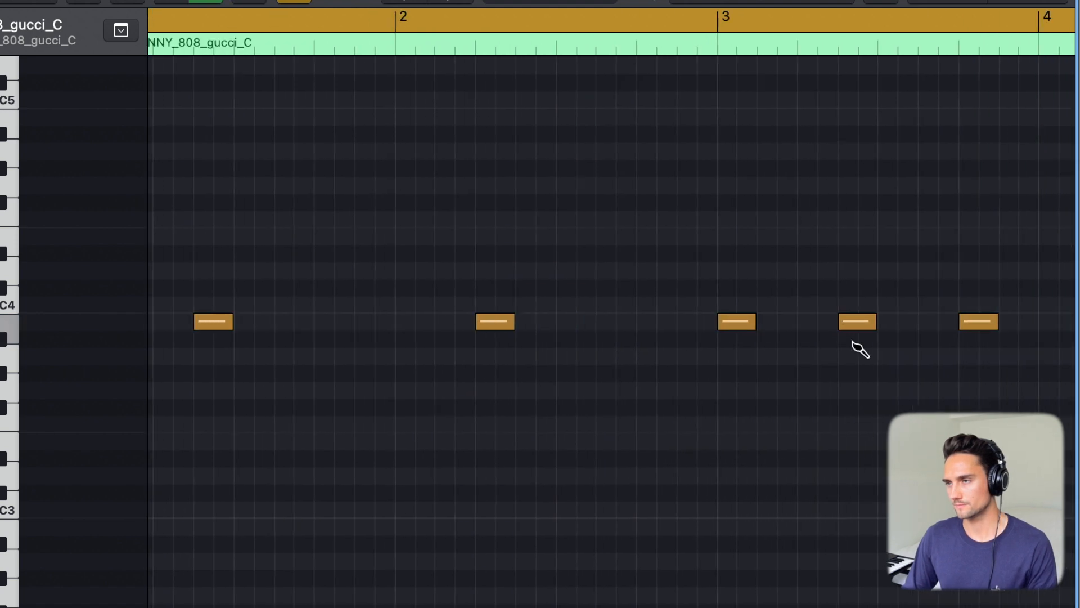
scroll(849, 343, down, 5)
scroll(845, 366, left, 5)
scroll(854, 405, up, 5)
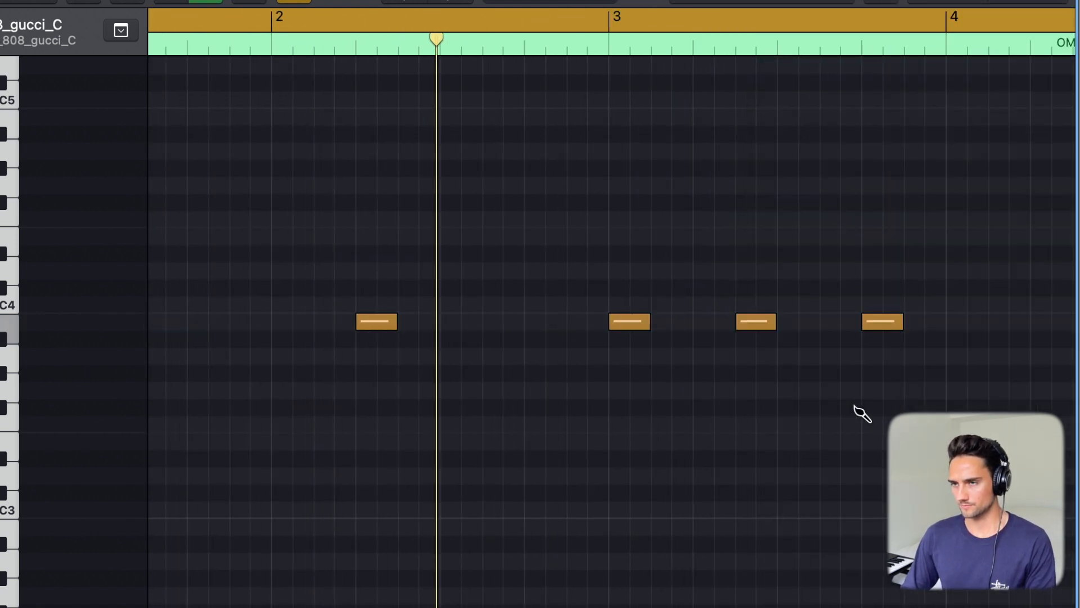
scroll(856, 413, right, 10)
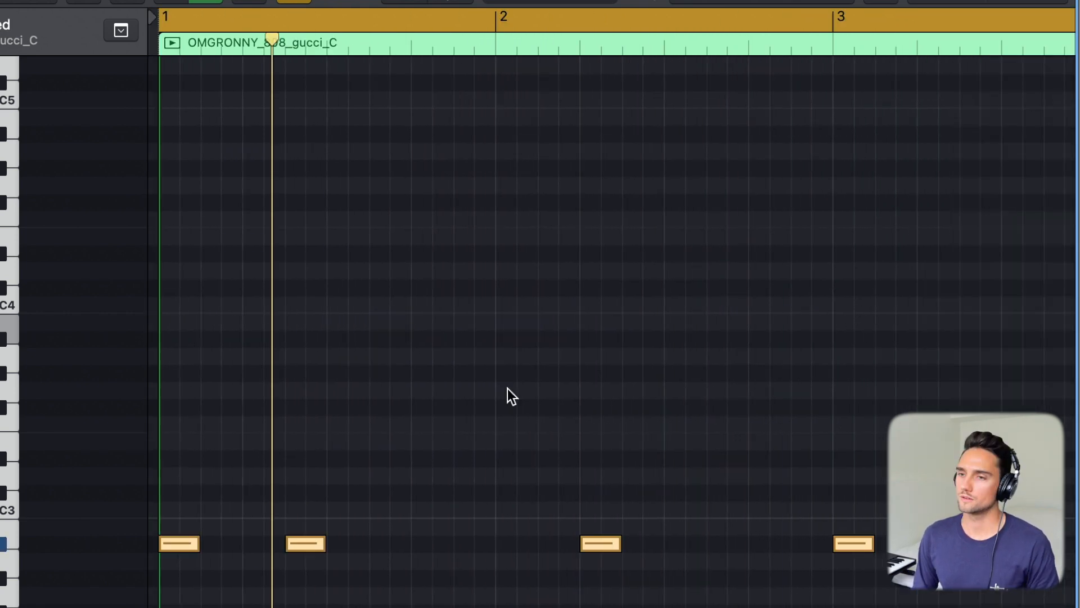
Step: Transpose the selected 808 notes down in octave steps
scroll(508, 389, down, 10)
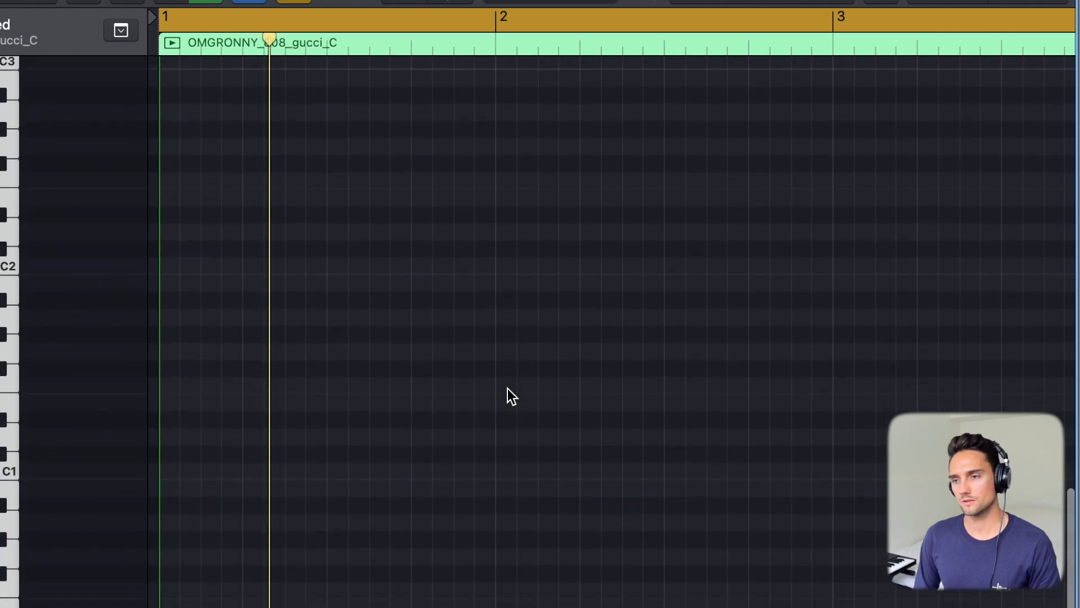
key(alt+shift+Down)
key(alt+shift+Down)
key(alt+shift+Down)
Step: Play back the drum and 808 tracks together with the bounced melody to check the beat
key(space)
key(t)
key(t)
key(space)
key(space)
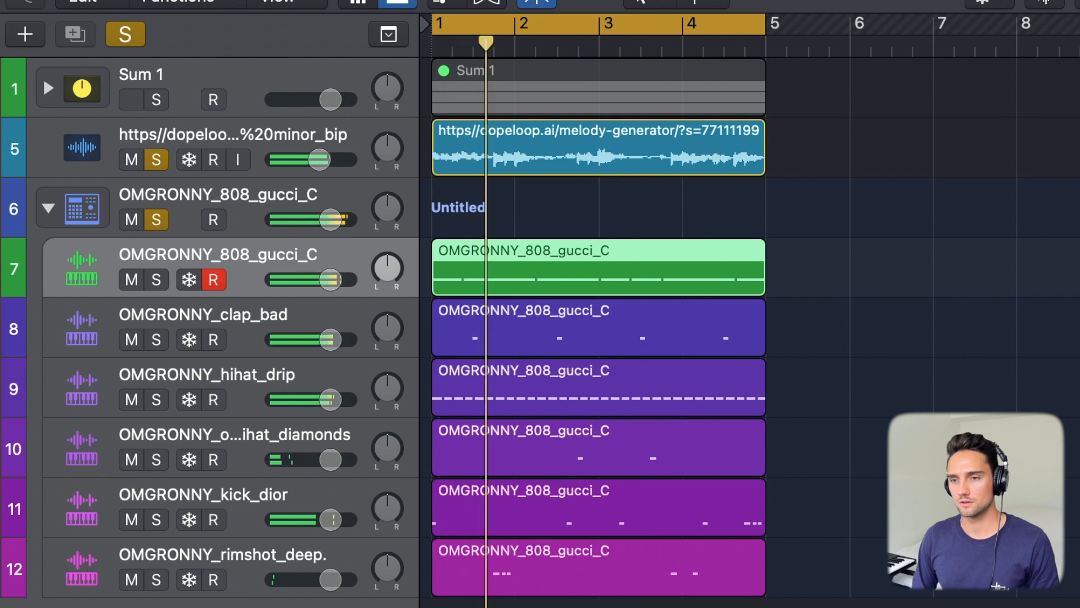
key(o)
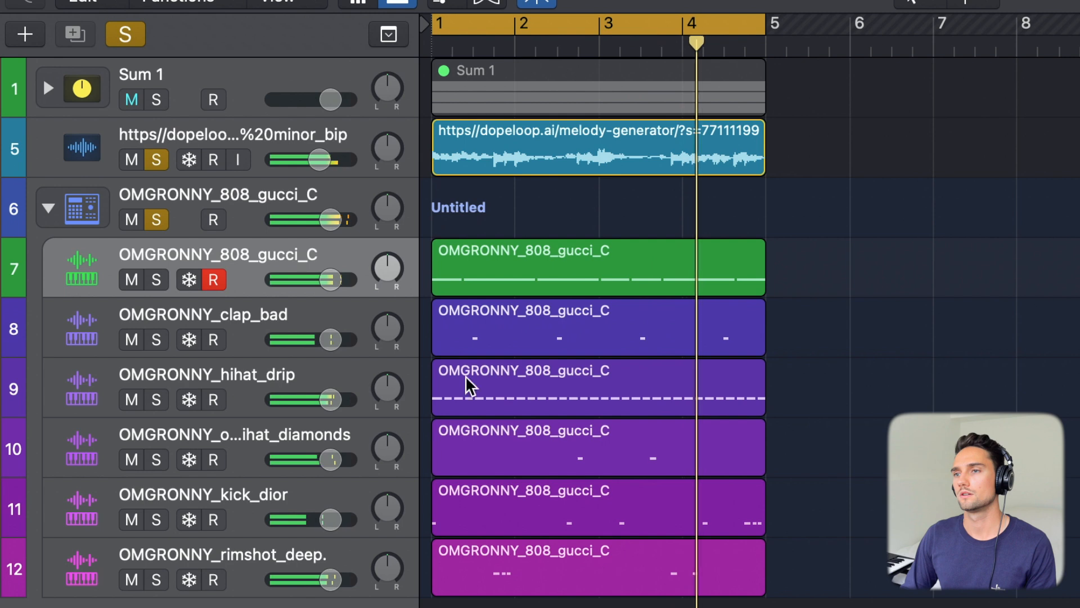
Step: Open the hihat_drip region in an enlarged Piano Roll and reduce its pattern to the first four C3 notes
key(t)
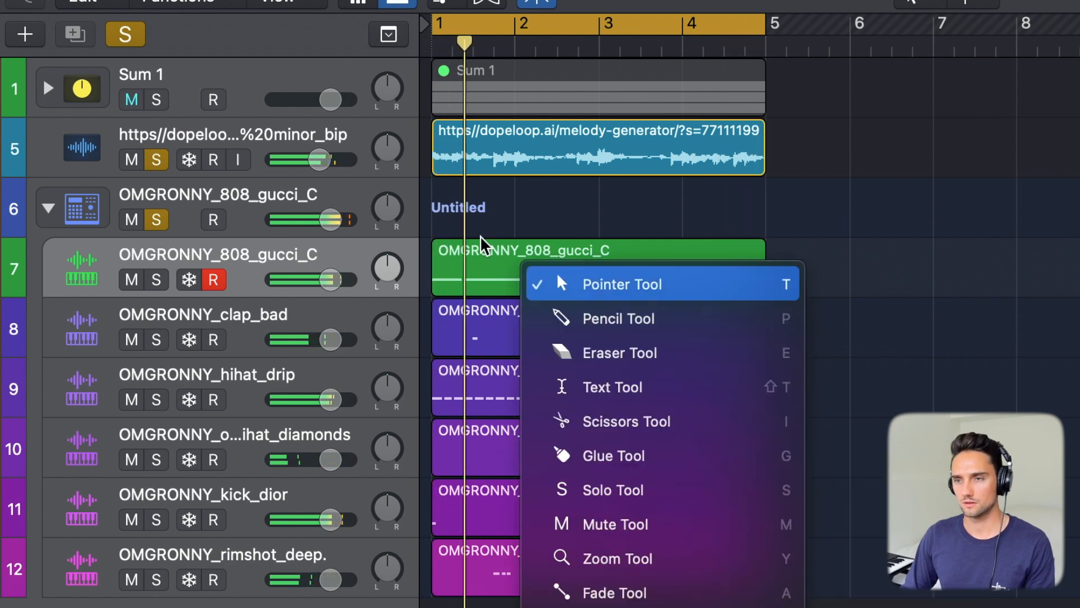
key(t)
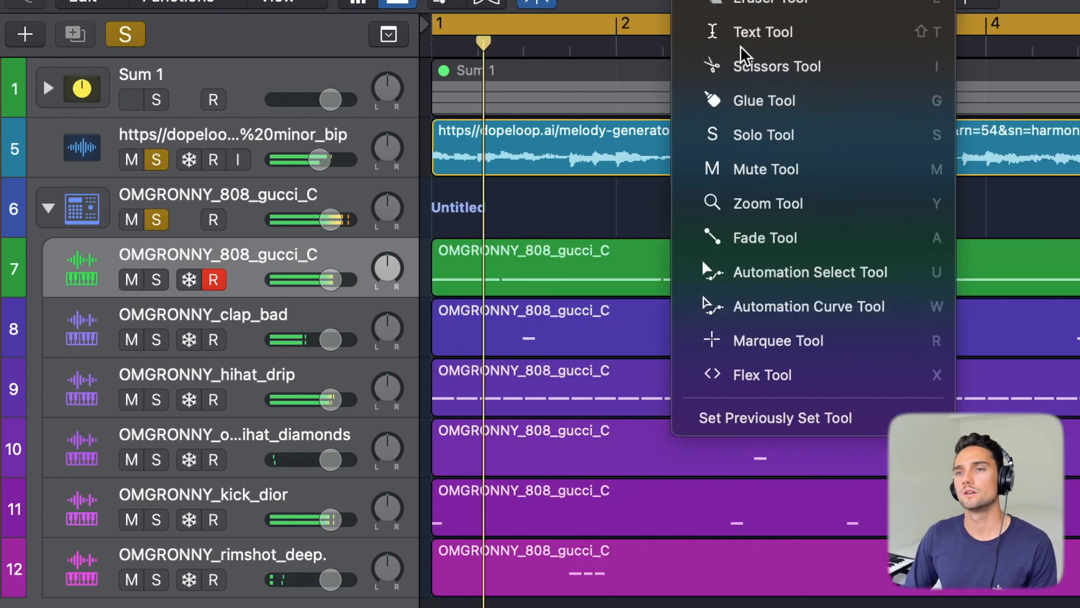
key(t)
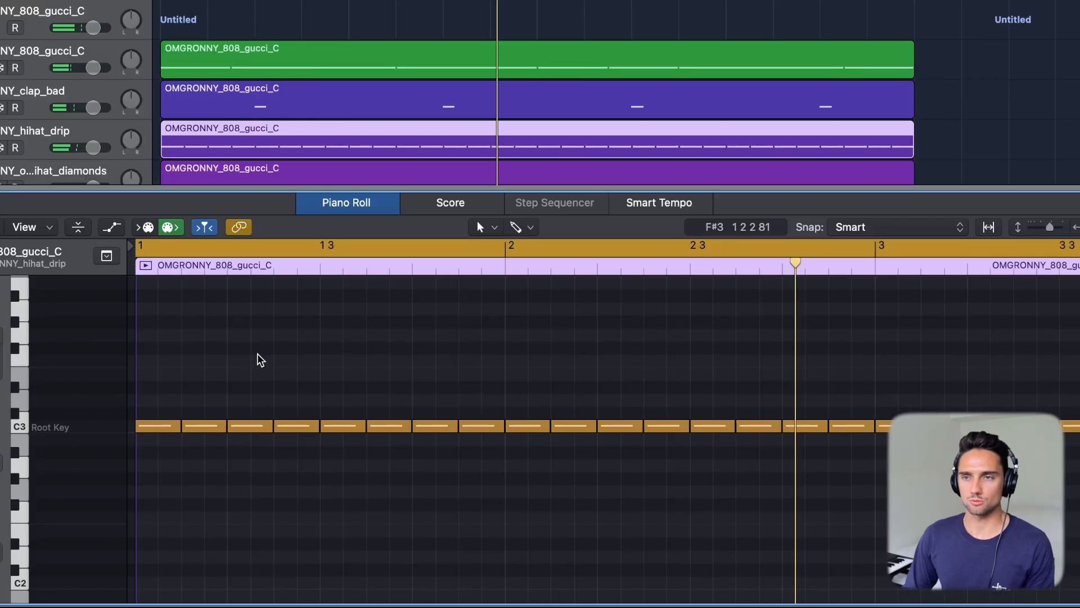
drag(290, 188, 282, 0)
scroll(207, 248, down, 5)
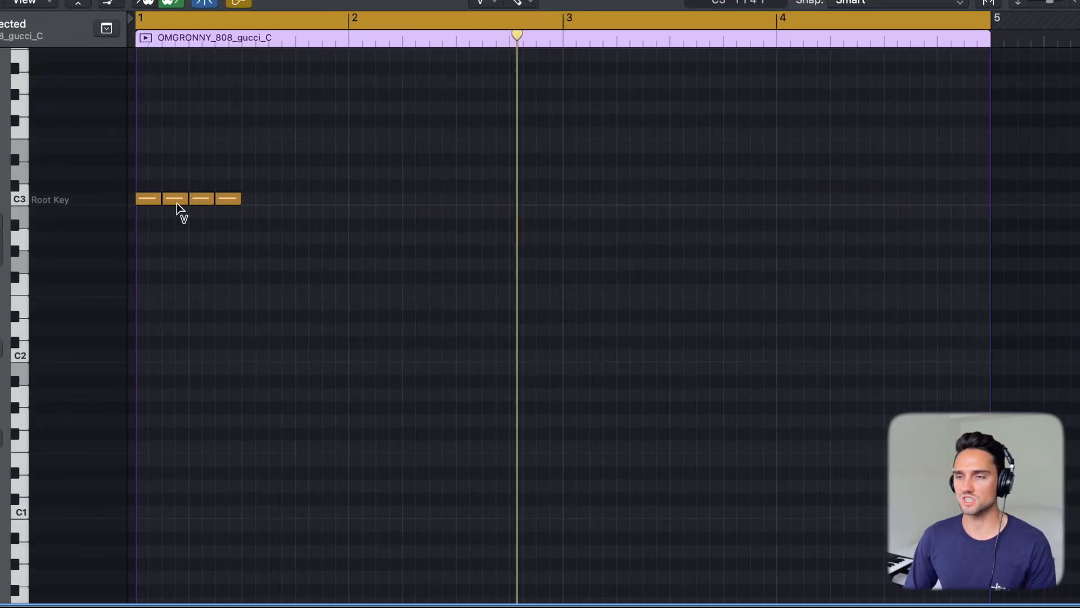
Step: Lower the second to fourth hi-hat notes to velocity 90, then bring the third note's velocity down further
drag(176, 202, 224, 218)
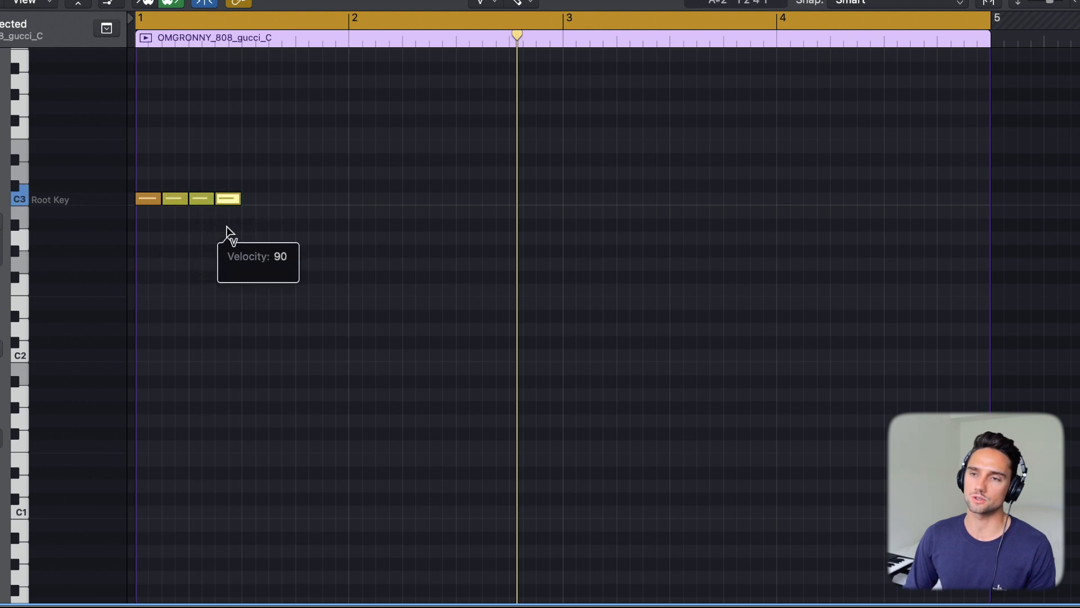
key(t)
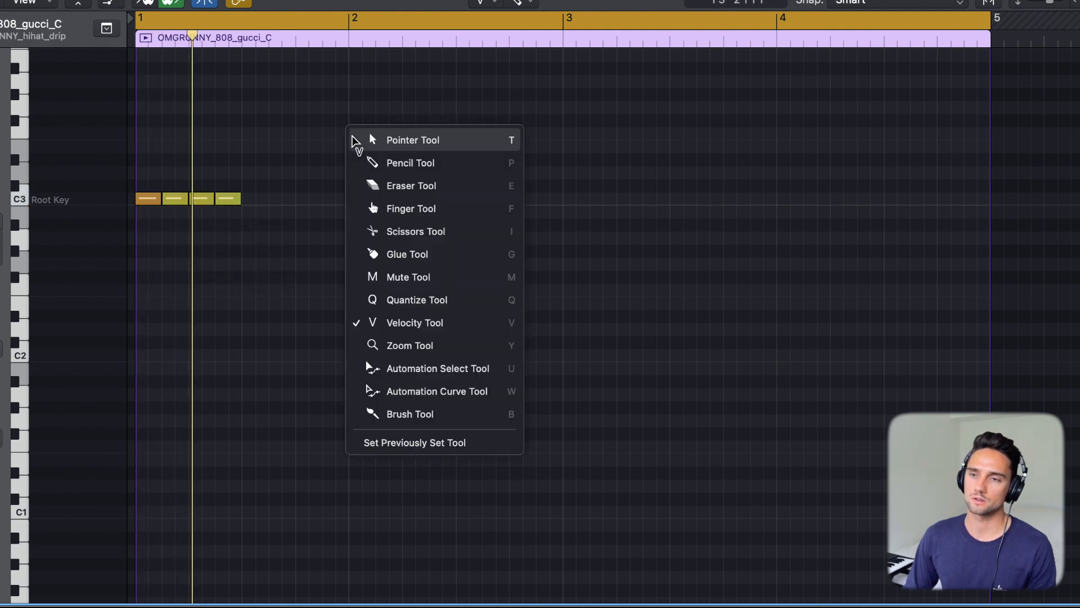
key(t)
key(t)
key(v)
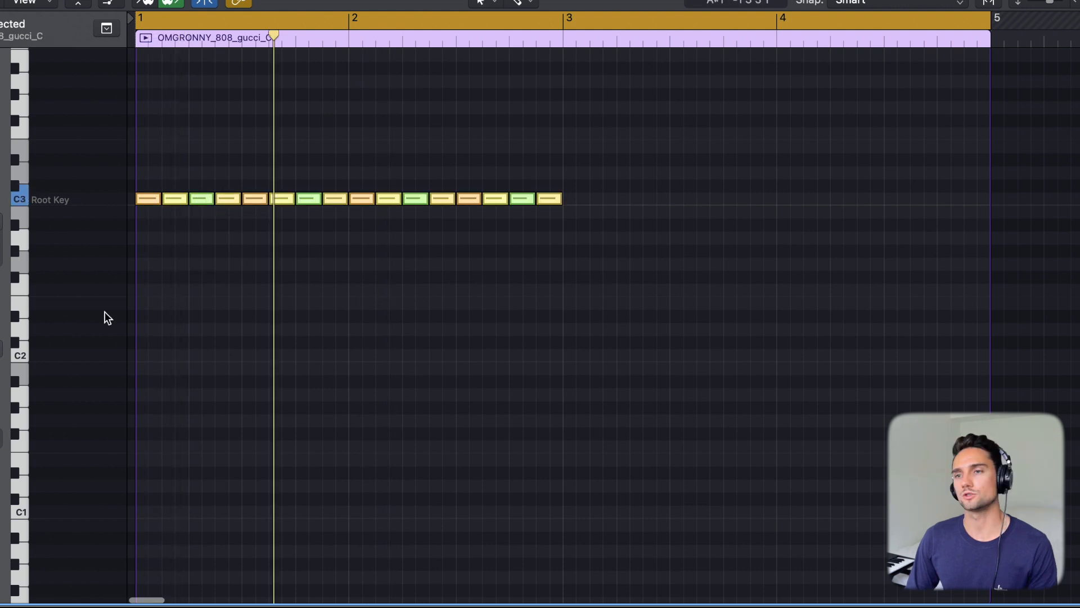
Step: Repeat the velocity-varied hi-hat notes until they fill all four bars
key(super+r)
key(t)
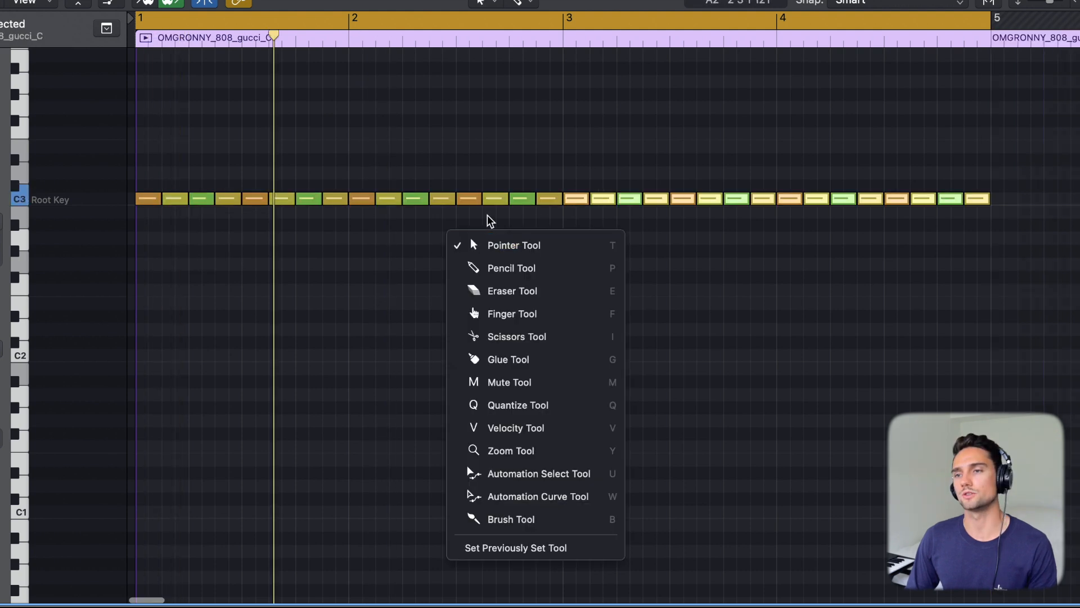
key(t)
click(476, 143)
Step: Transpose the hi-hat pattern up to D3 and replace the note on beat 2 of bar 1 with a fast three-note roll on E3
scroll(701, 178, right, 3)
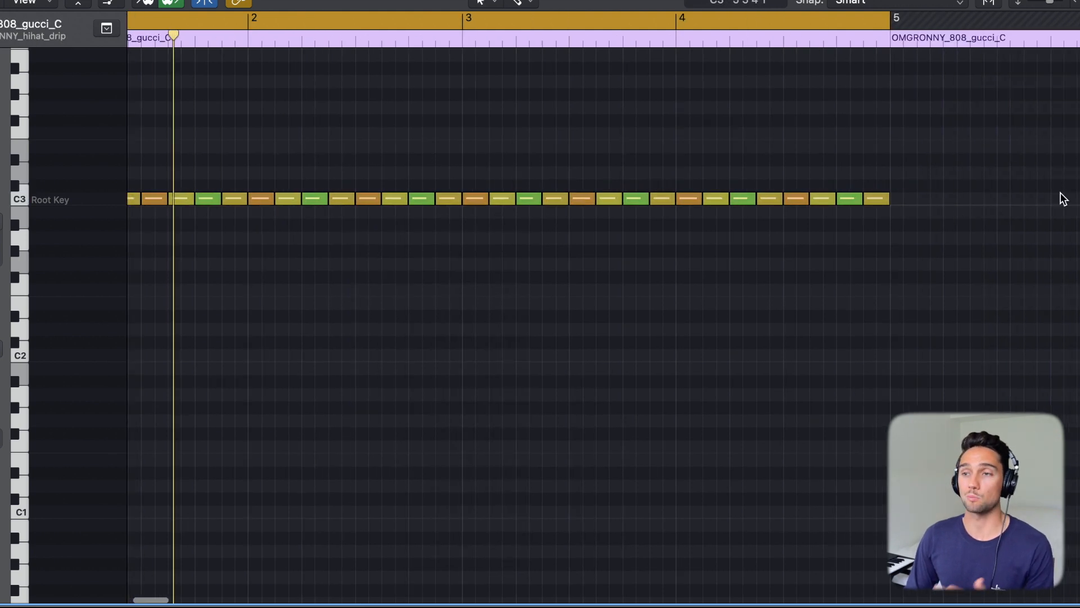
mouse_move(890, 193)
mouse_down()
mouse_move(876, 190)
mouse_move(889, 188)
mouse_up()
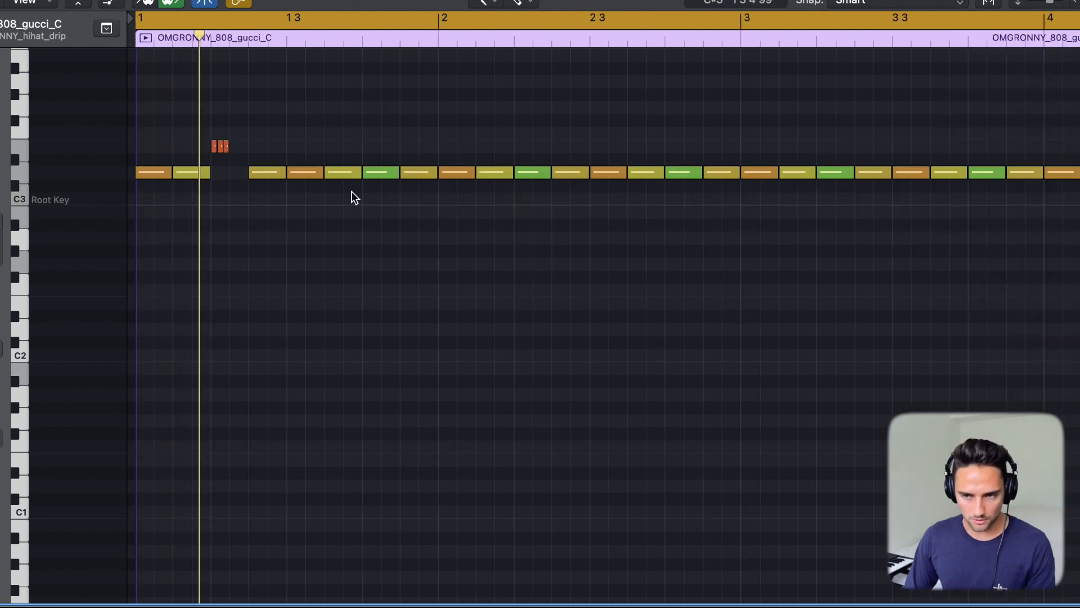
Step: In bar 2, replace the hi-hat on beat 2 and the two from beat 4 with three short B2 notes each, the second group spaced wider
key(t)
key(b)
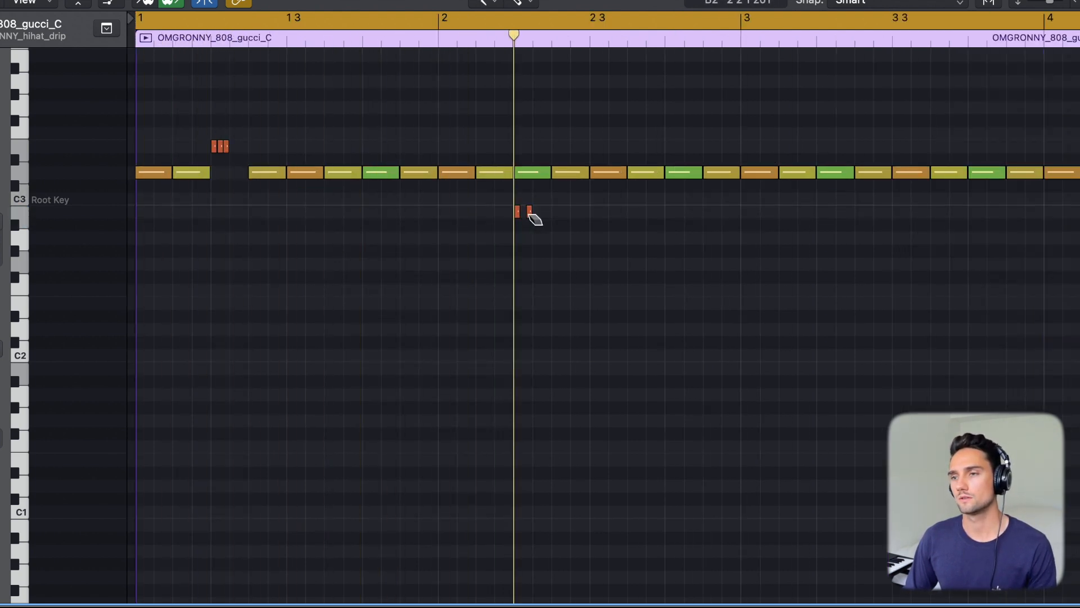
click(543, 175)
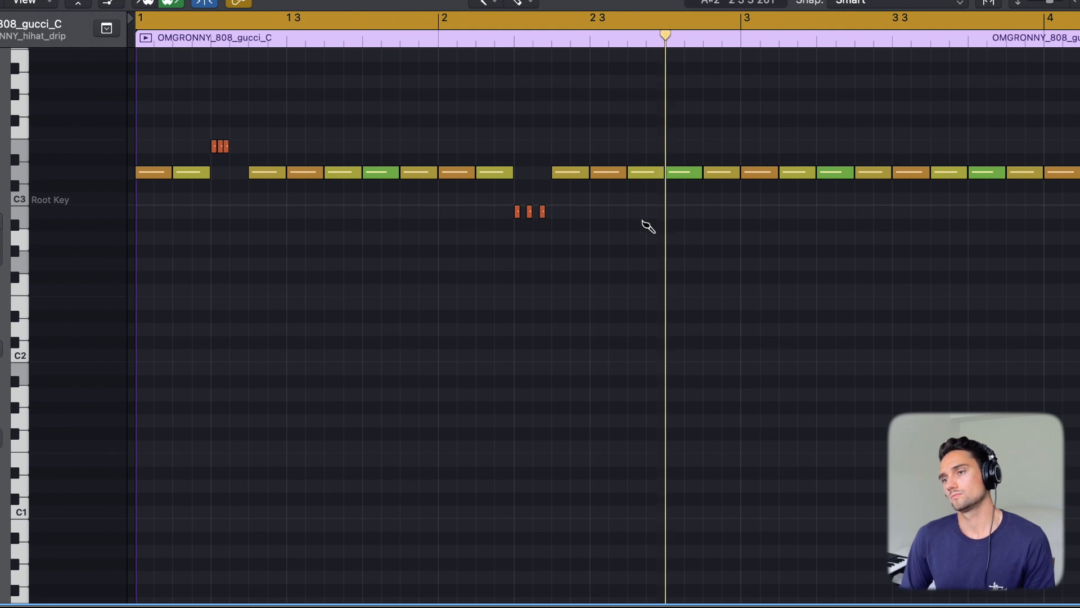
click(719, 213)
click(698, 175)
key(Delete)
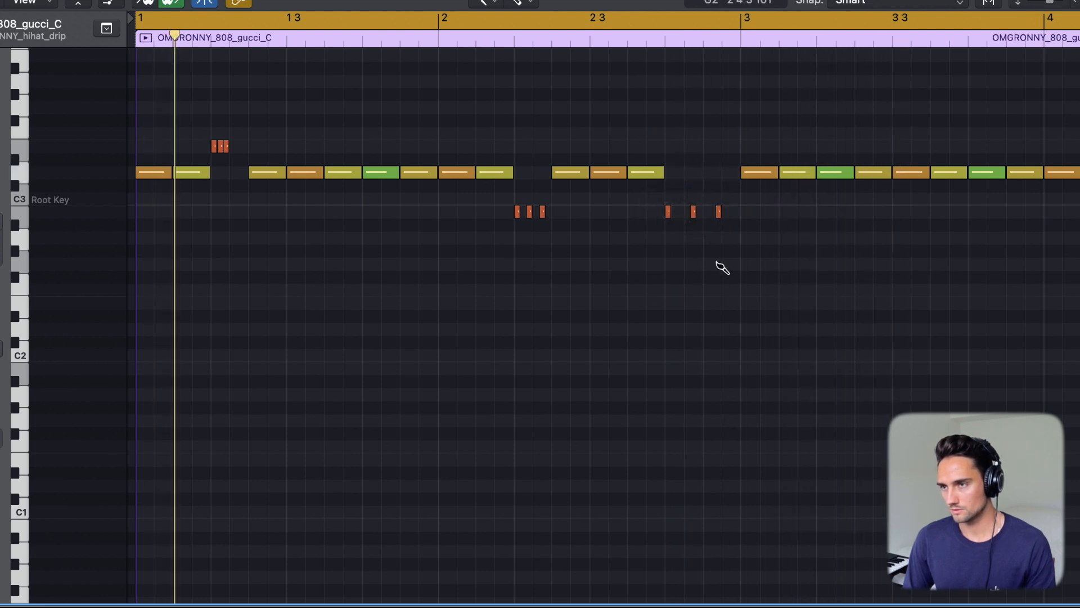
Step: Replace the hi-hat note at the start of bar 3 with a fast three-note roll on C#3 and play back the pattern
scroll(701, 260, up, 1)
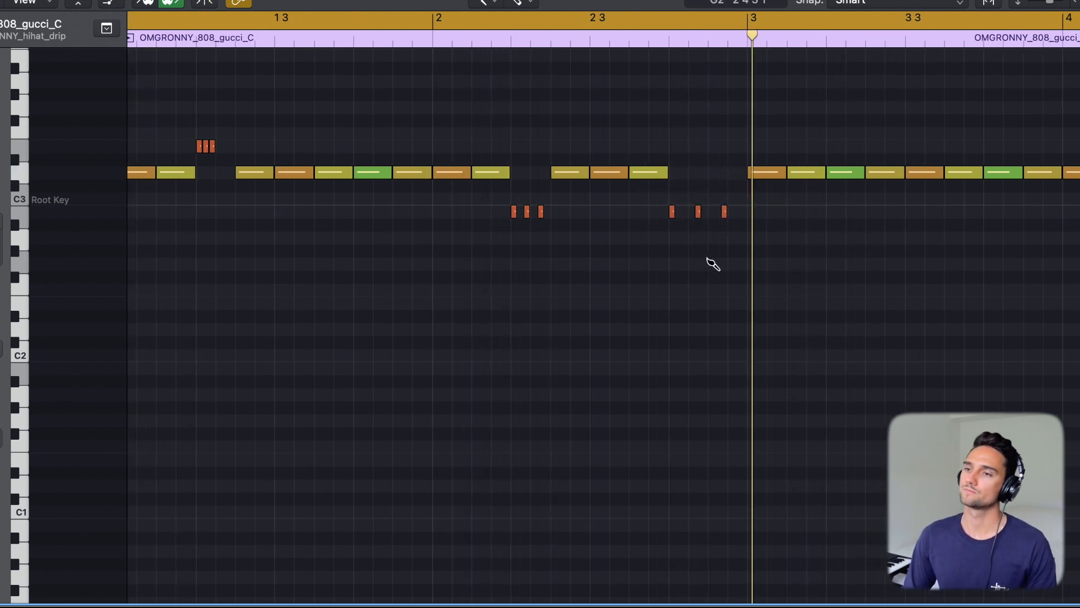
scroll(713, 264, right, 4)
click(580, 186)
drag(581, 185, 593, 186)
click(596, 172)
key(space)
scroll(639, 260, right, 1)
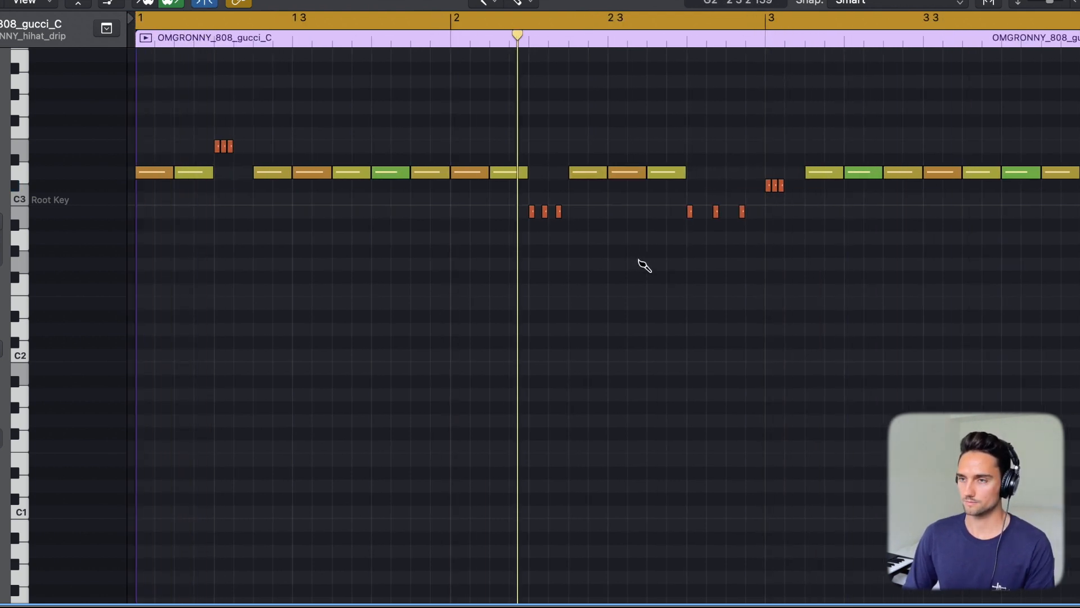
Step: Open the 808 region in the Piano Roll and select all of its notes for editing at the first gap in bar 1
scroll(645, 265, right, 10)
scroll(613, 262, down, 1)
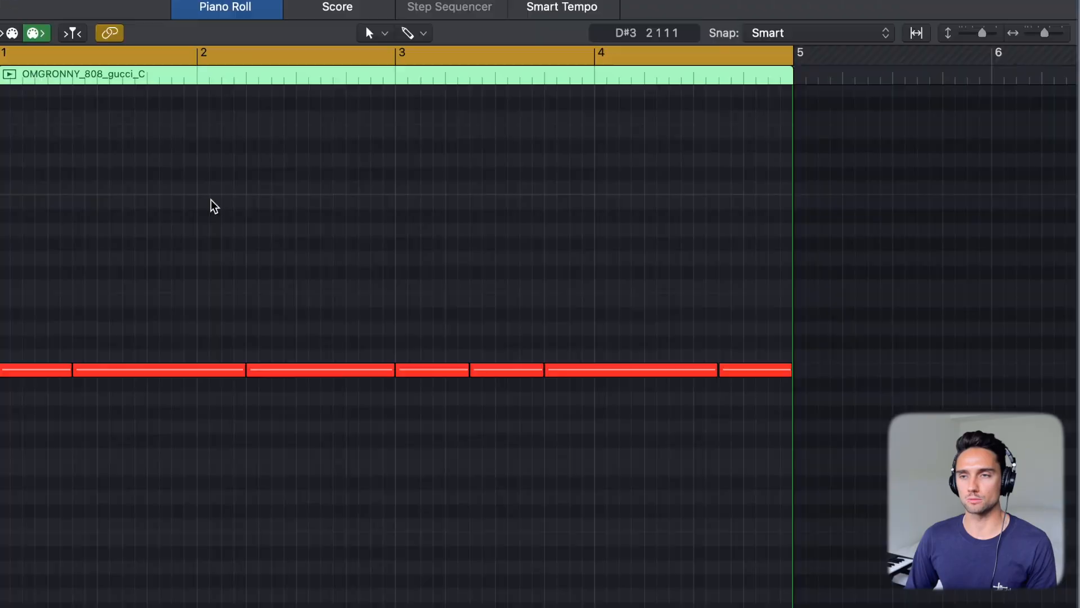
key(super+Right)
scroll(149, 344, left, 2)
key(super+a)
key(super+Right)
key(super+Right)
key(super+Right)
key(super+Right)
key(super+Right)
key(super+Right)
scroll(224, 363, left, 4)
scroll(512, 393, left, 6)
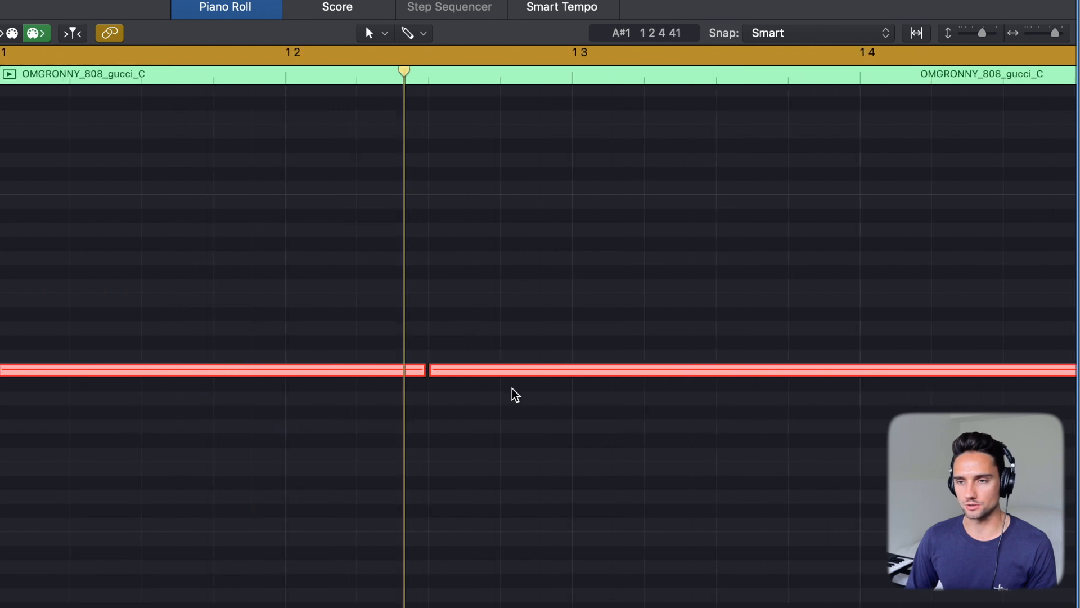